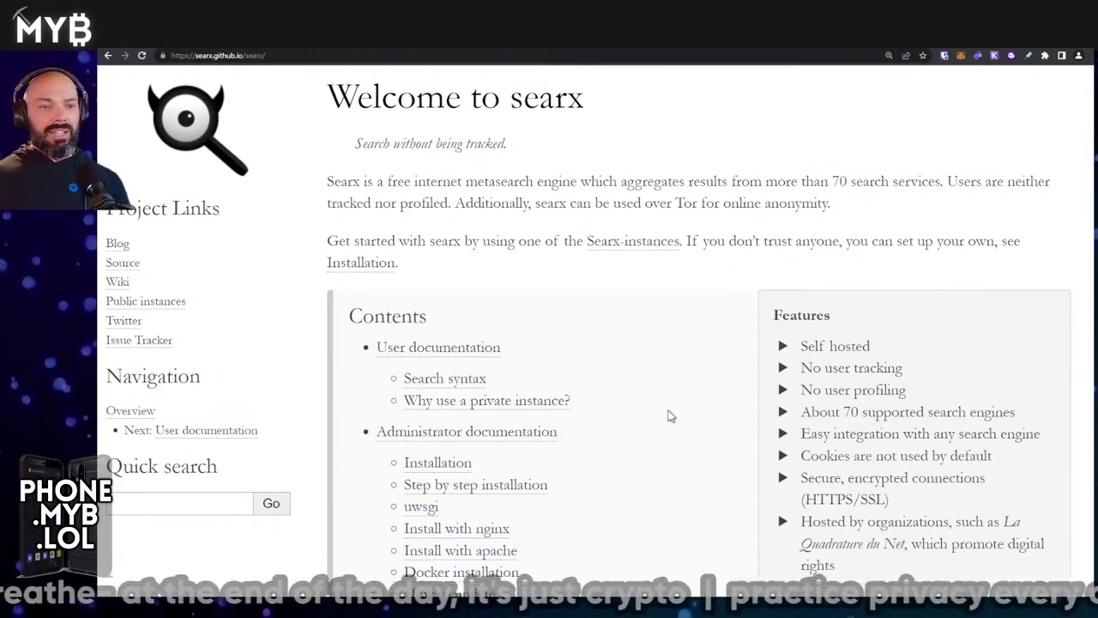
Look over the searx documentation homepage, including its introduction, feature list and table of contents.
{"action": "scroll", "coordinate": [672, 418], "scroll_direction": "down", "scroll_amount": 1}
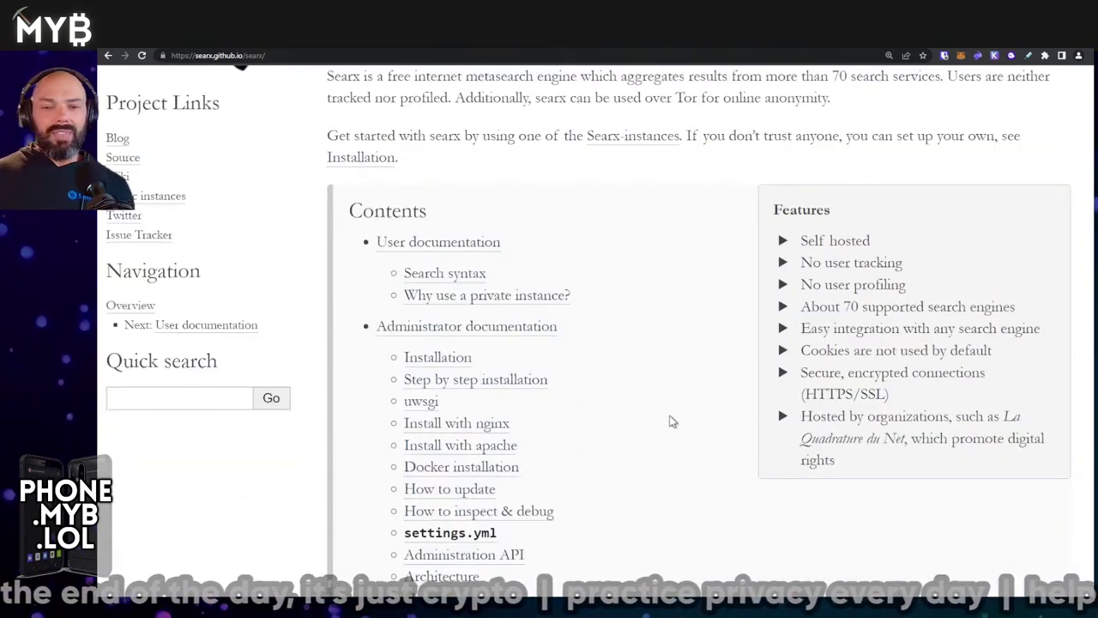
{"action": "scroll", "coordinate": [672, 420], "scroll_direction": "down", "scroll_amount": 2}
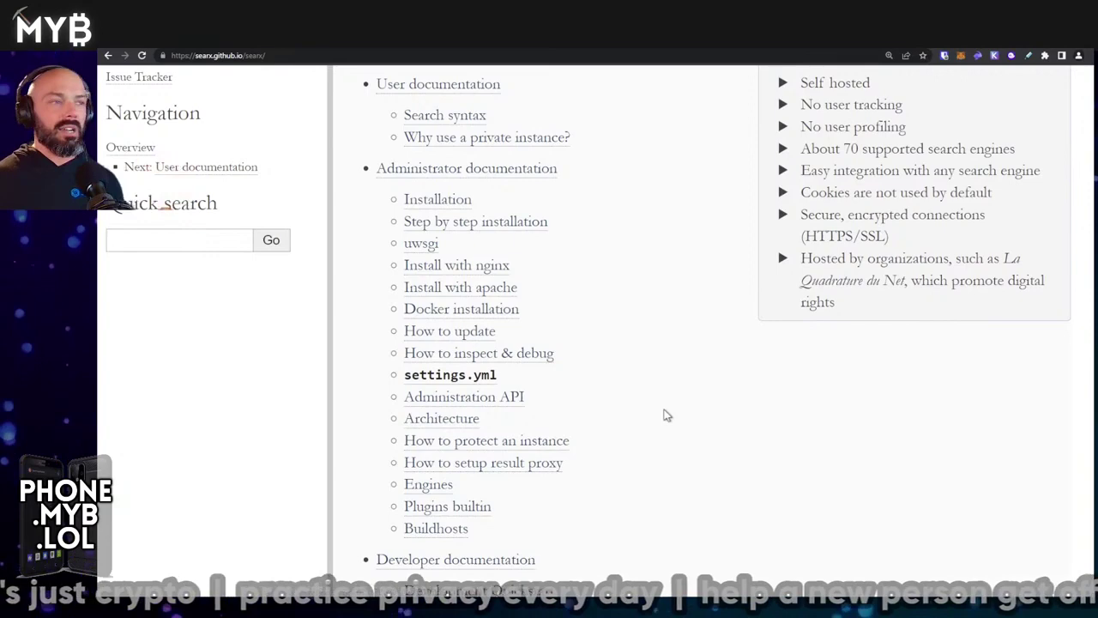
{"action": "scroll", "coordinate": [668, 420], "scroll_direction": "up", "scroll_amount": 2}
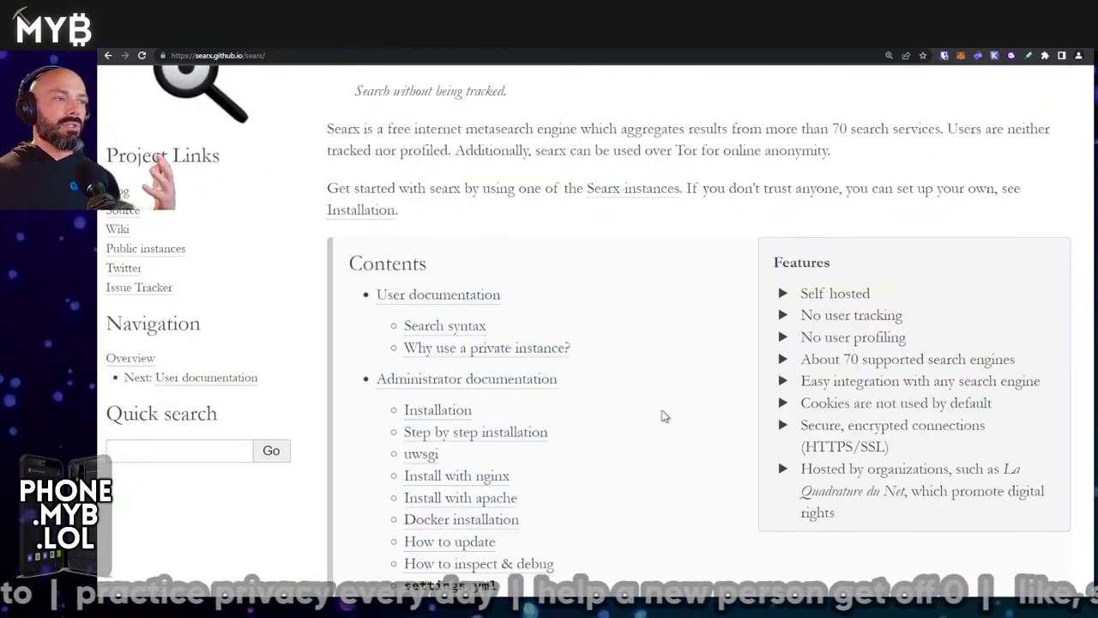
{"action": "scroll", "coordinate": [665, 419], "scroll_direction": "down", "scroll_amount": 1}
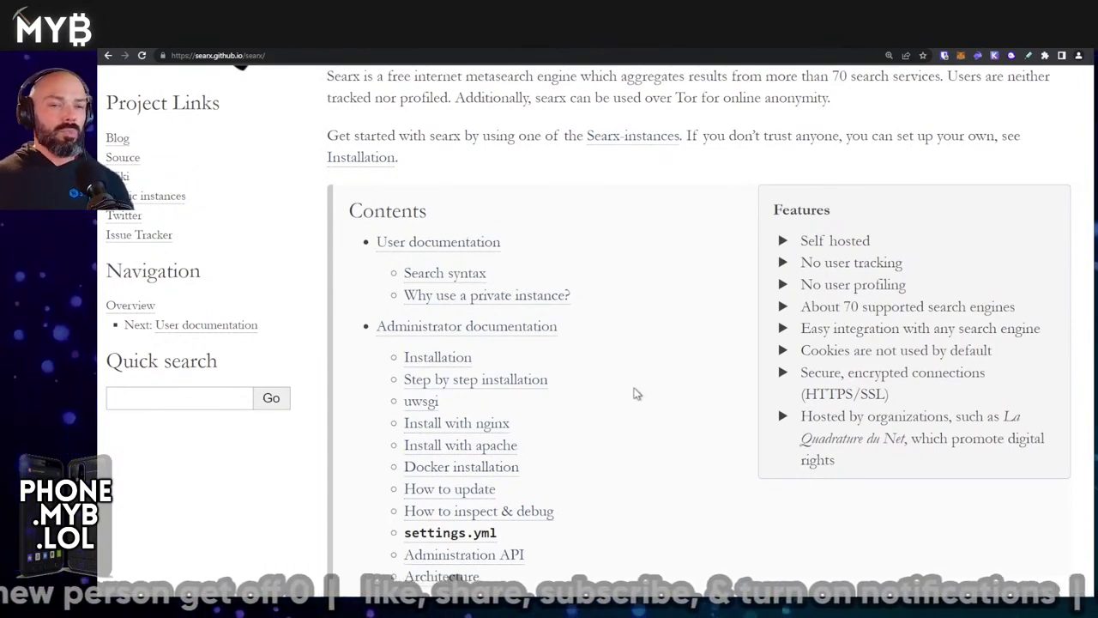
{"action": "scroll", "coordinate": [639, 384], "scroll_direction": "down", "scroll_amount": 3}
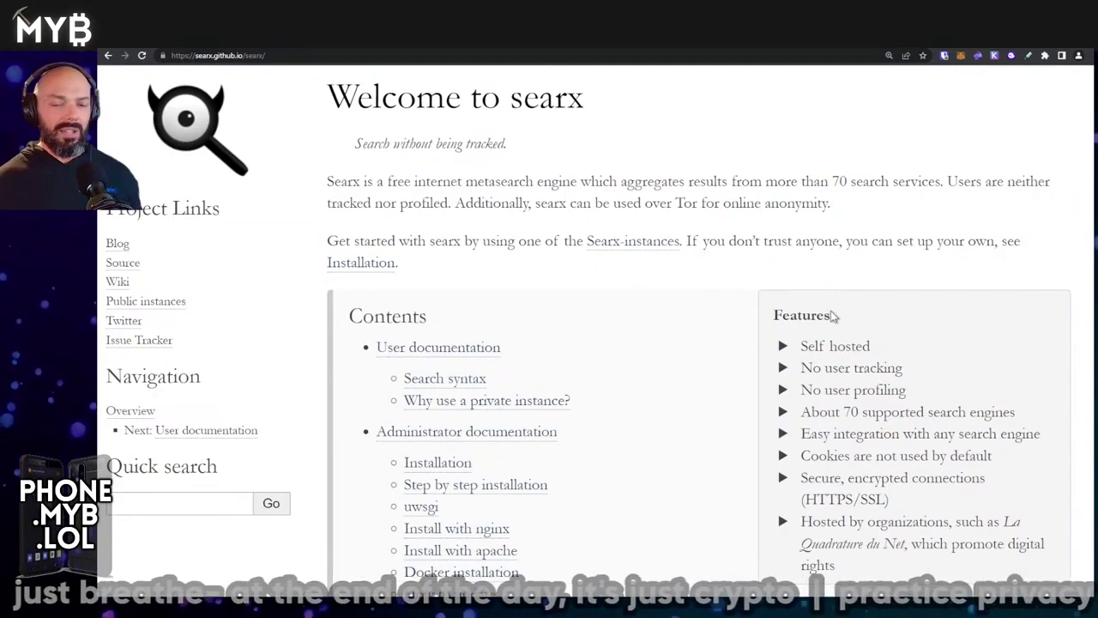
{"action": "scroll", "coordinate": [697, 403], "scroll_direction": "down", "scroll_amount": 10}
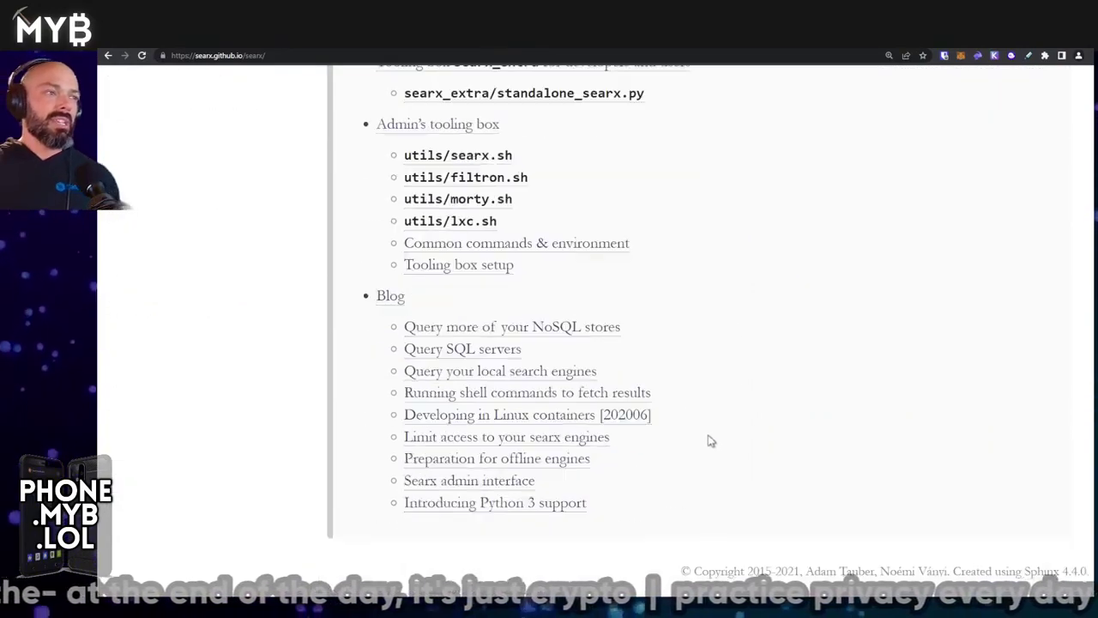
{"action": "scroll", "coordinate": [697, 422], "scroll_direction": "up", "scroll_amount": 8}
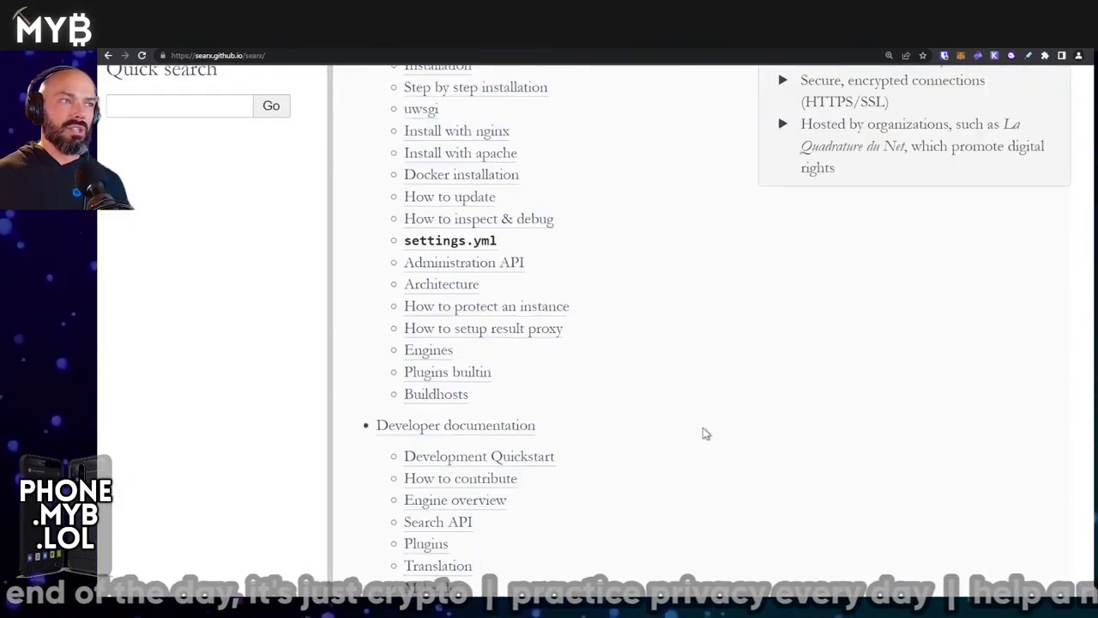
{"action": "scroll", "coordinate": [699, 433], "scroll_direction": "up", "scroll_amount": 3}
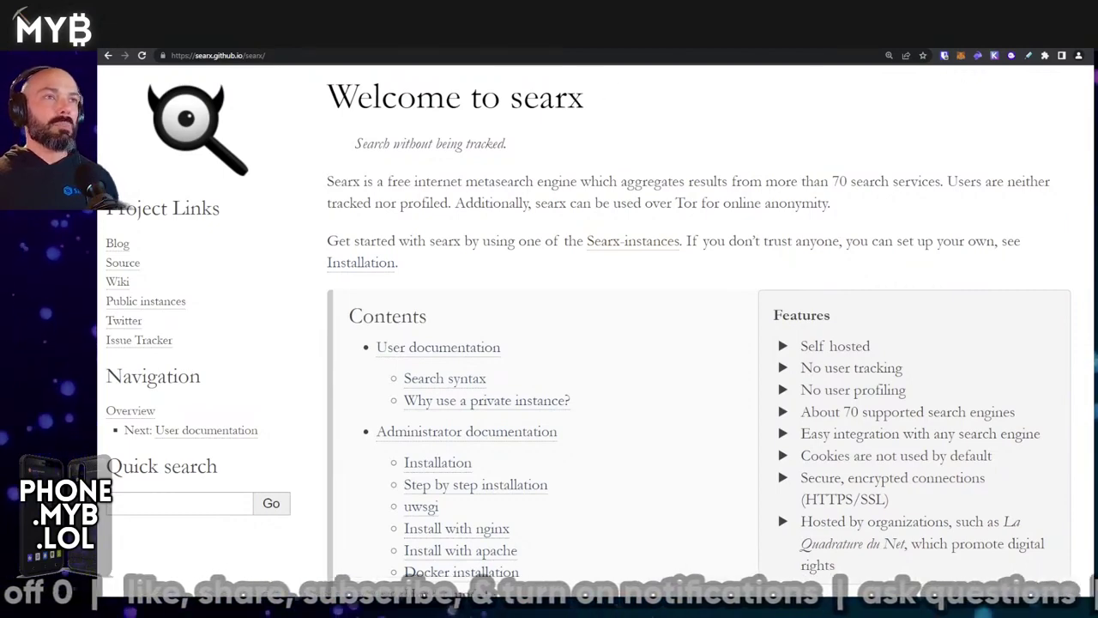
Switch to the searx.space instance list and view the certificate details of the paulgo.io instance.
{"action": "key", "text": "ctrl+Tab"}
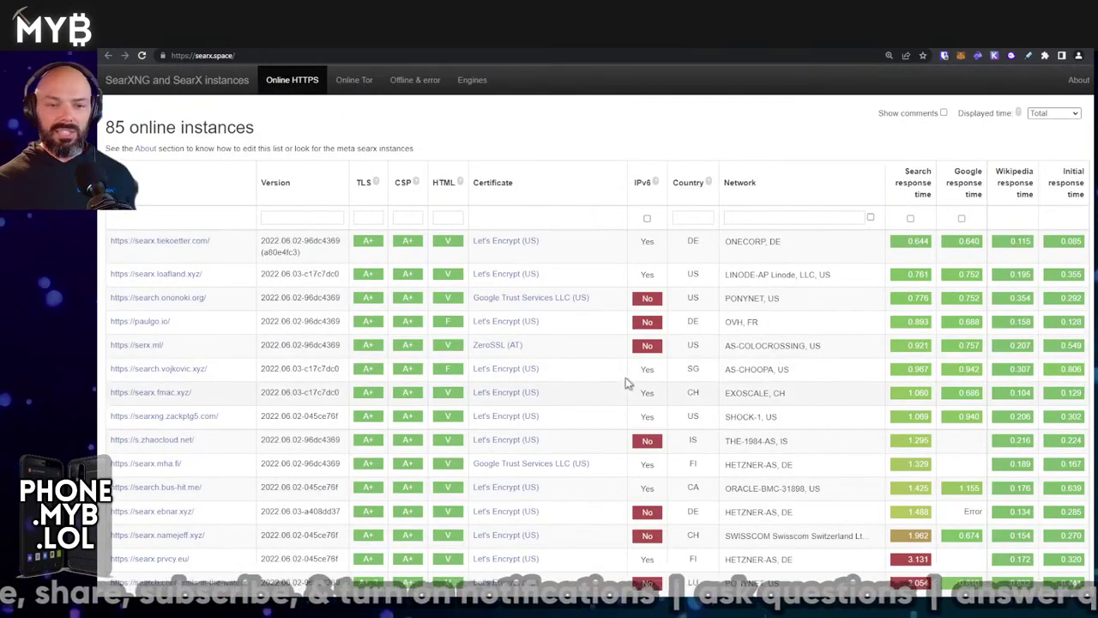
{"action": "key", "text": "ctrl+plus"}
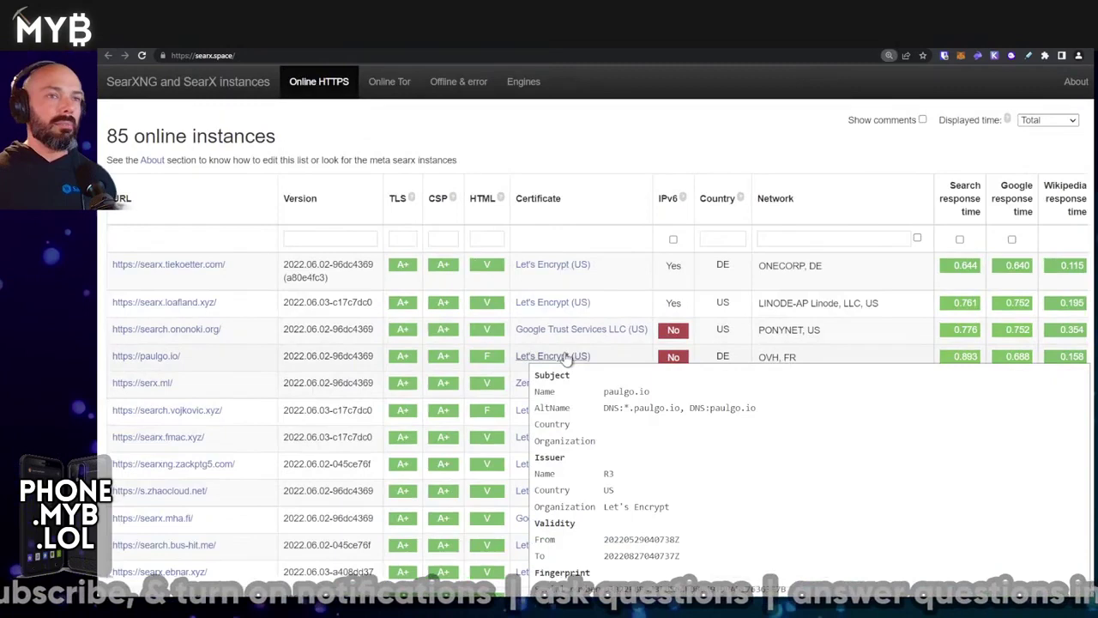
{"action": "mouse_move", "coordinate": [573, 357]}
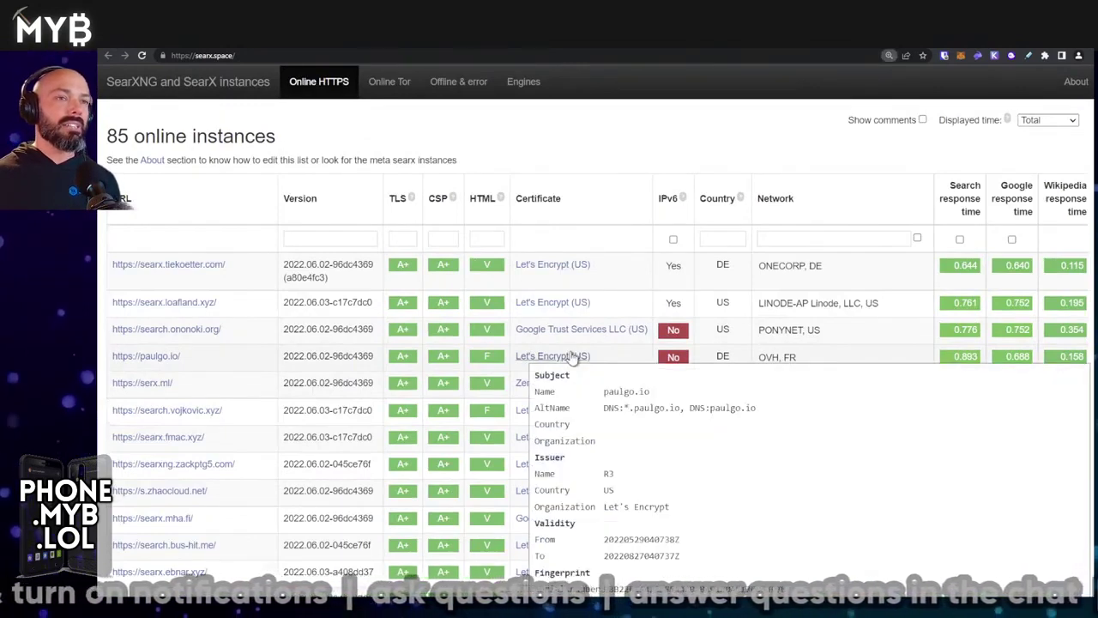
{"action": "key", "text": "ctrl+minus"}
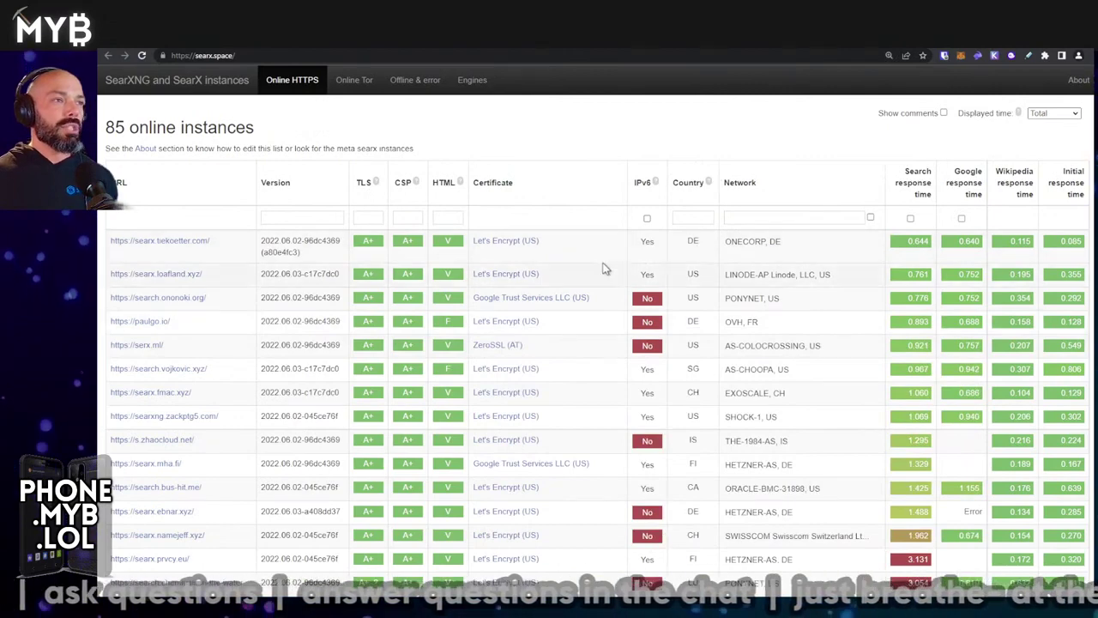
Filter the online instances by country DE, look at the matches, and clear the country filter.
{"action": "left_click", "coordinate": [693, 219]}
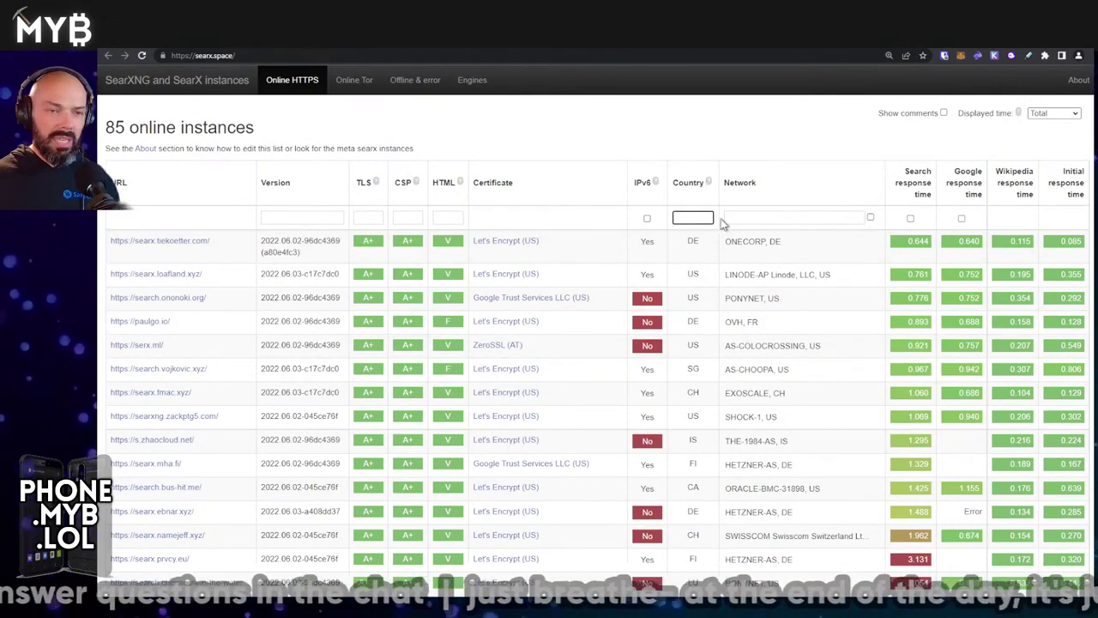
{"action": "type", "text": "DE"}
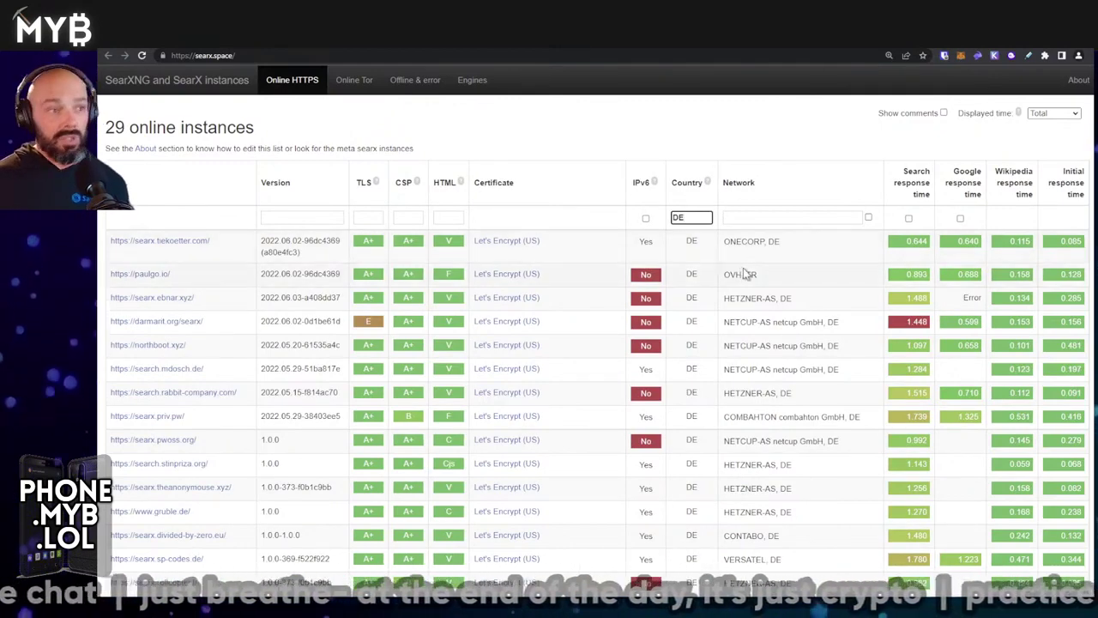
{"action": "mouse_move", "coordinate": [743, 274]}
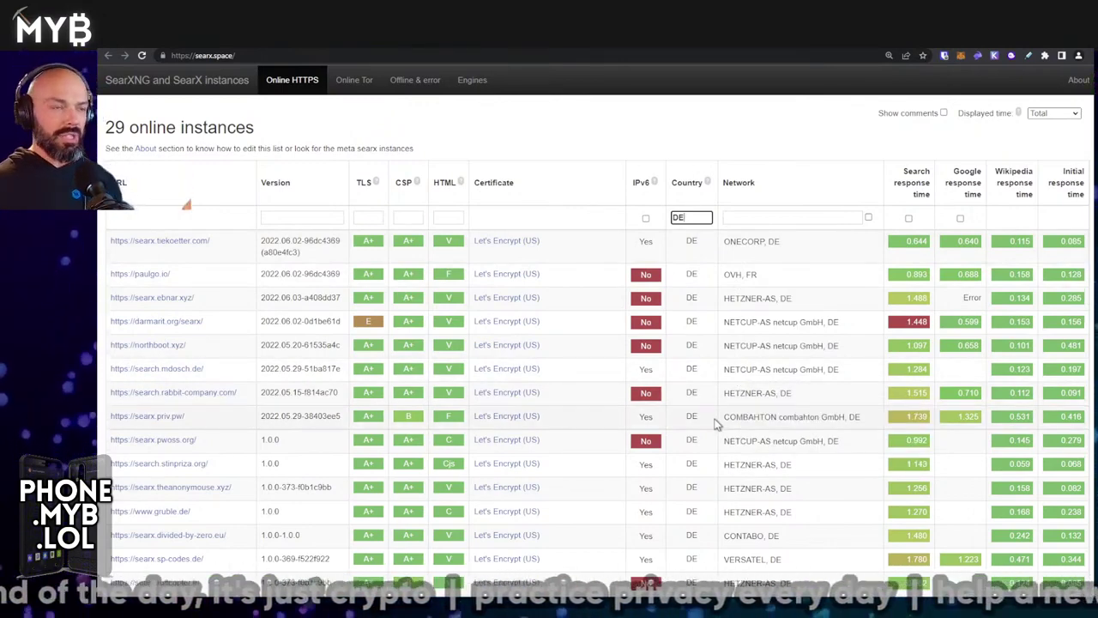
{"action": "double_click", "coordinate": [677, 216]}
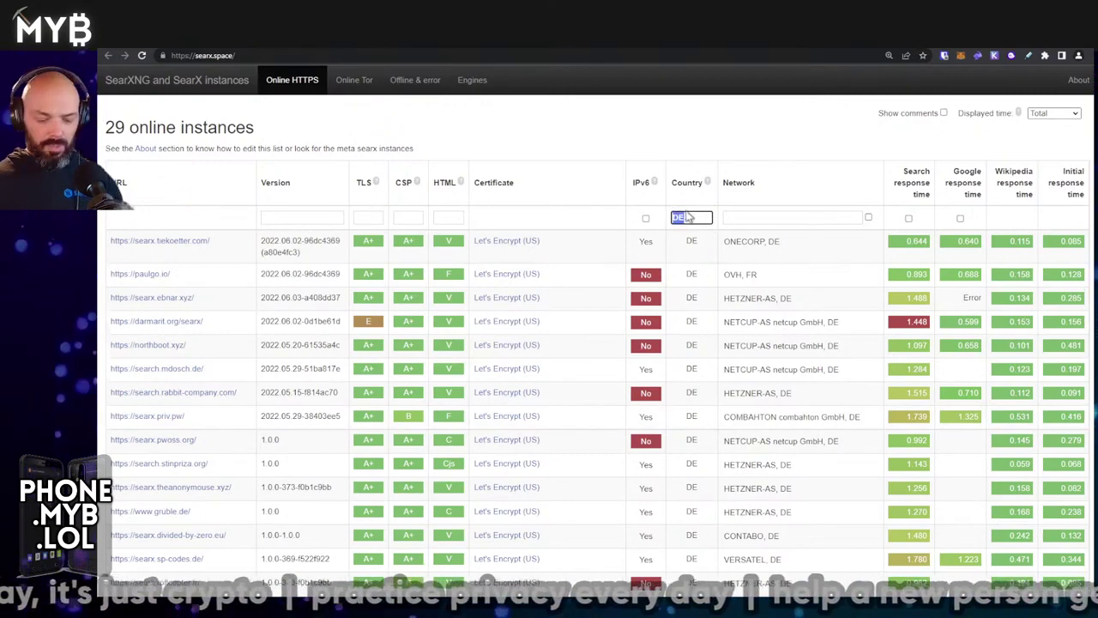
{"action": "key", "text": "BackSpace"}
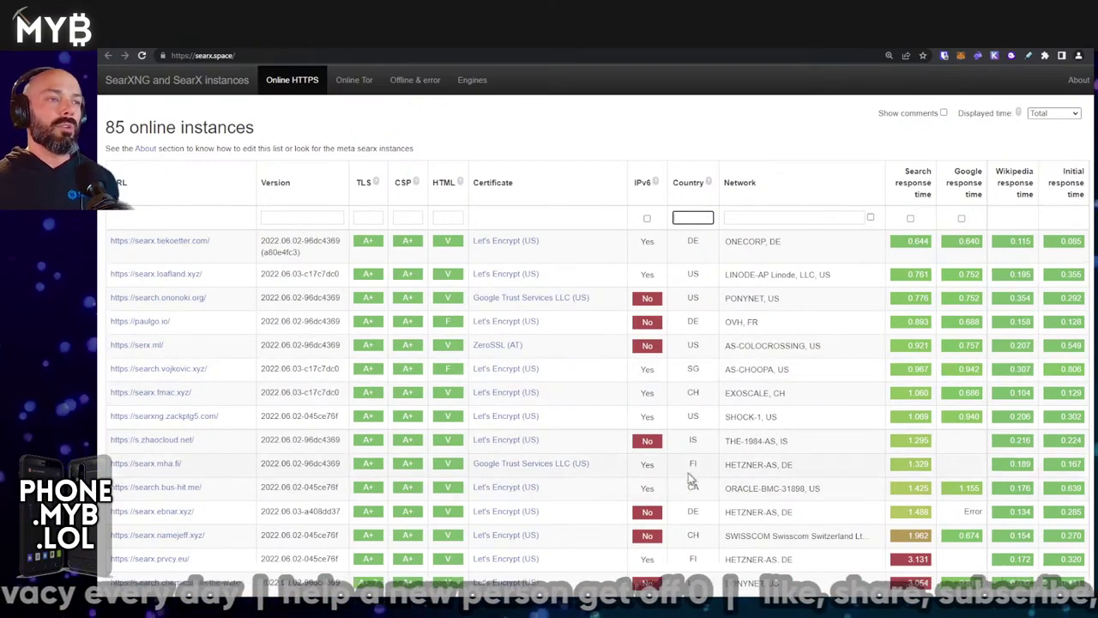
Filter the online instances by country US, look through the matches, and empty the country filter again.
{"action": "left_click", "coordinate": [686, 217]}
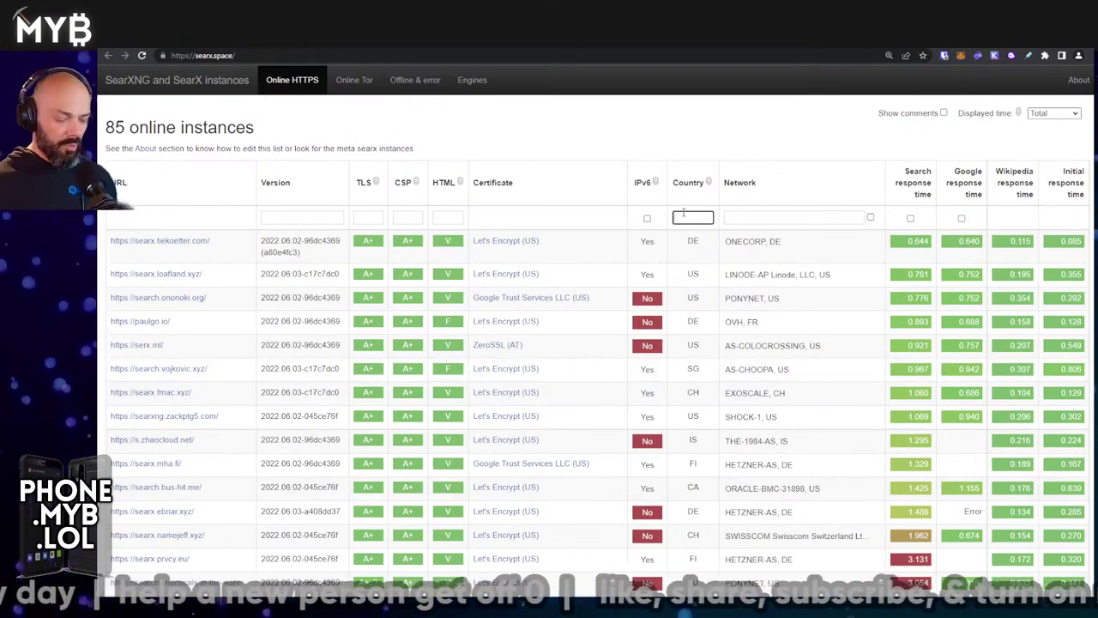
{"action": "type", "text": "US"}
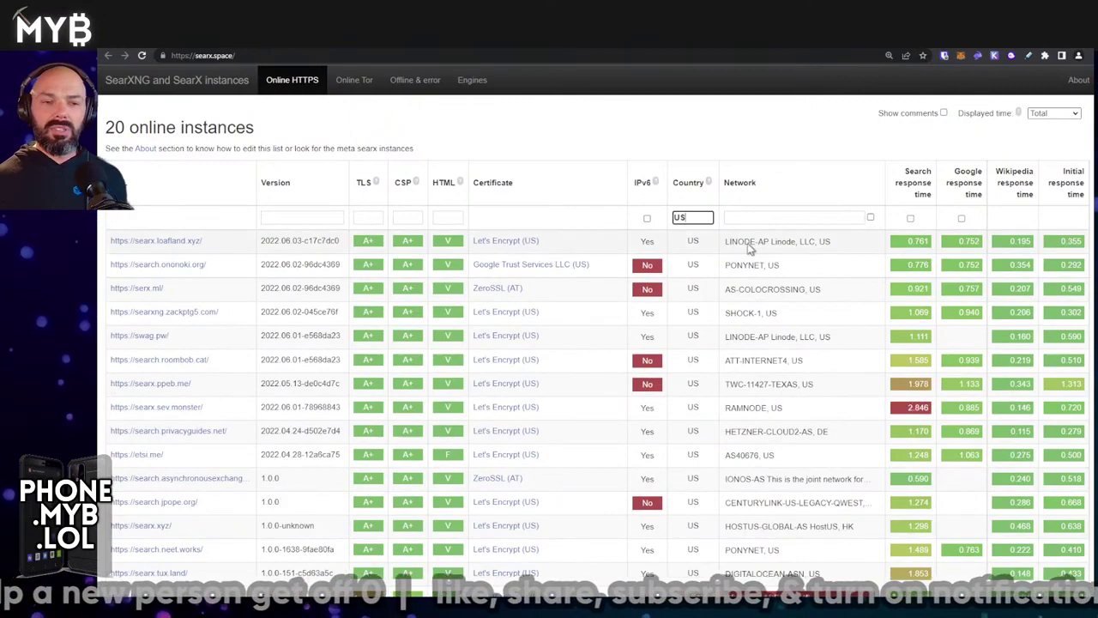
{"action": "scroll", "coordinate": [699, 480], "scroll_direction": "down", "scroll_amount": 3}
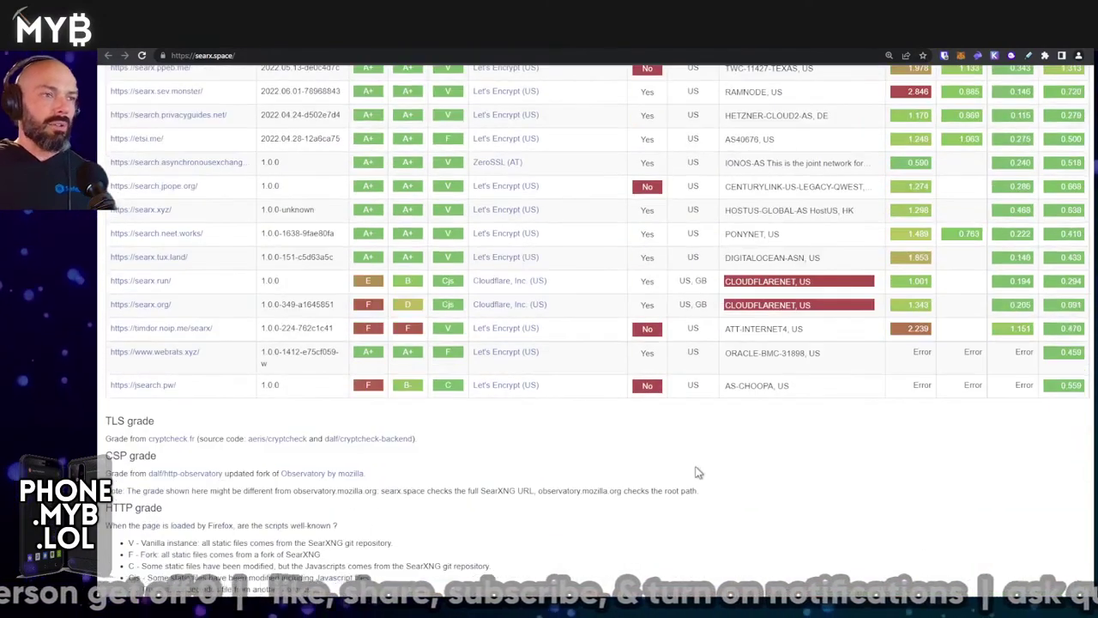
{"action": "scroll", "coordinate": [702, 476], "scroll_direction": "up", "scroll_amount": 3}
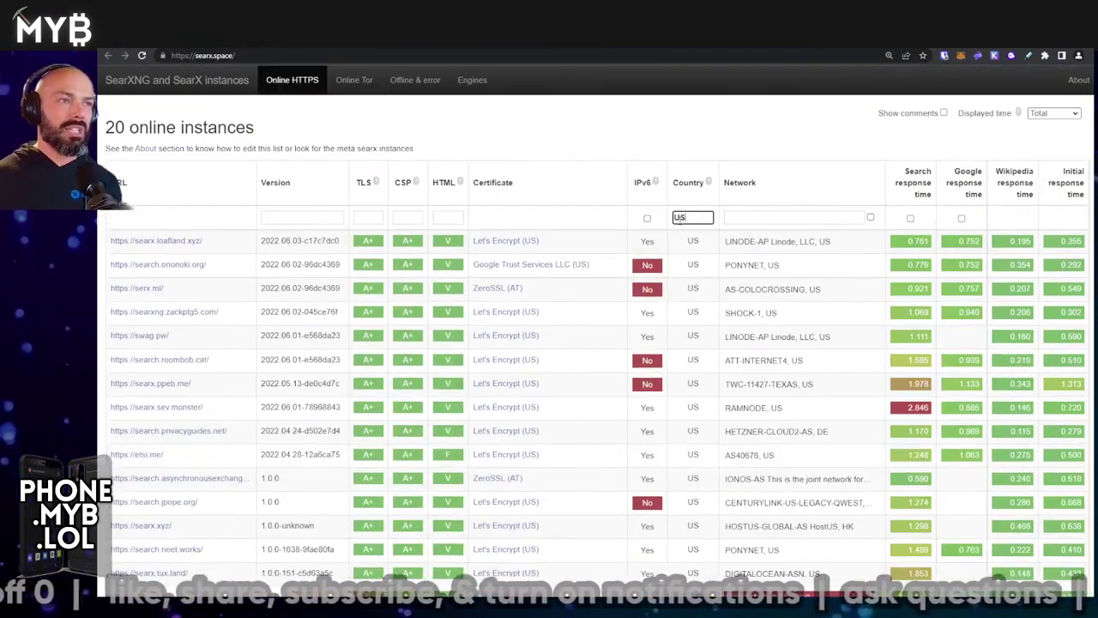
{"action": "double_click", "coordinate": [678, 217]}
{"action": "key", "text": "BackSpace"}
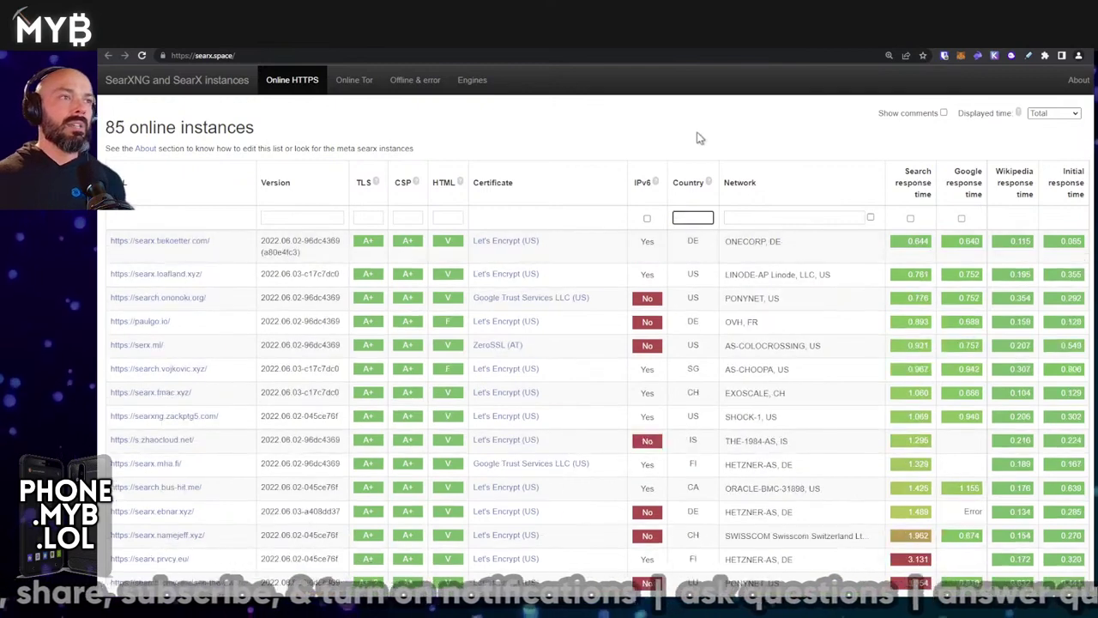
{"action": "left_click", "coordinate": [699, 138]}
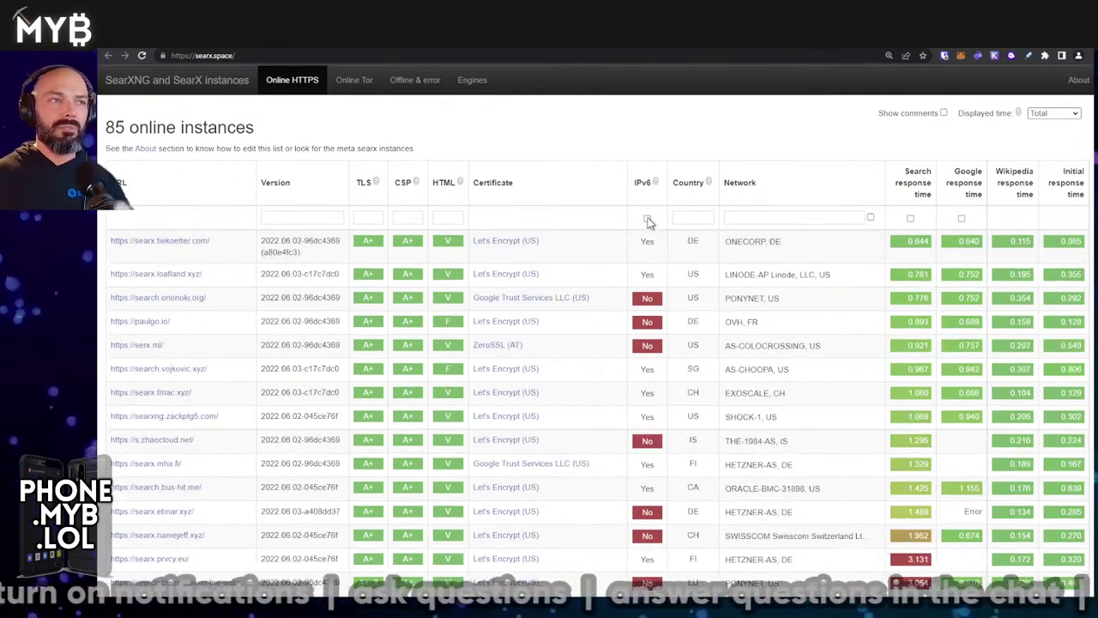
Restrict the list to instances with IPv6 support and remove that restriction again.
{"action": "left_click", "coordinate": [648, 218]}
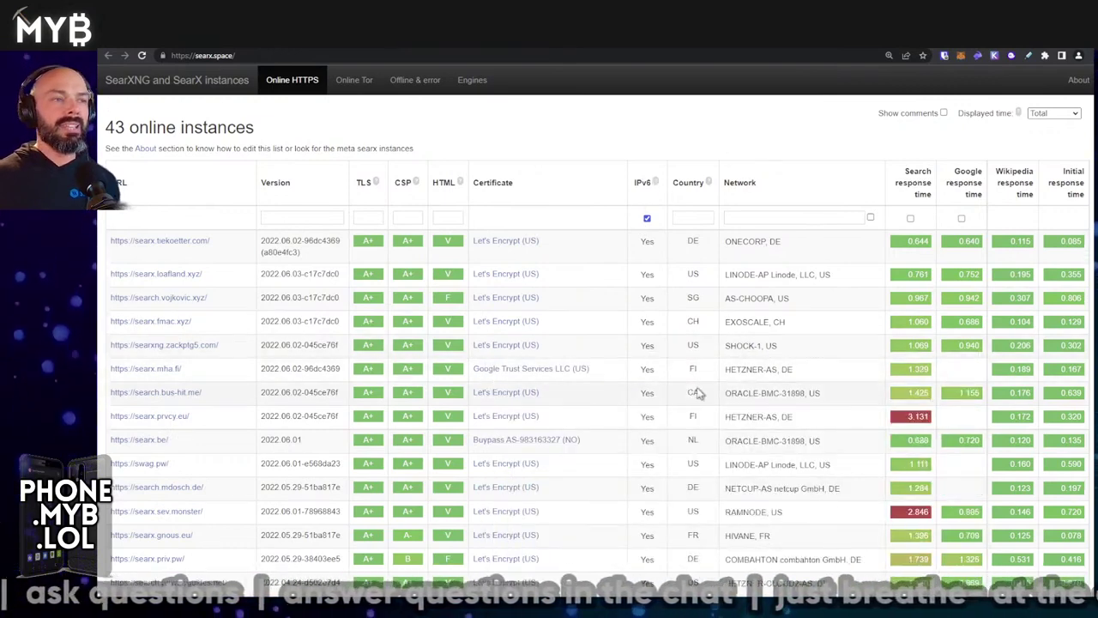
{"action": "left_click", "coordinate": [647, 218]}
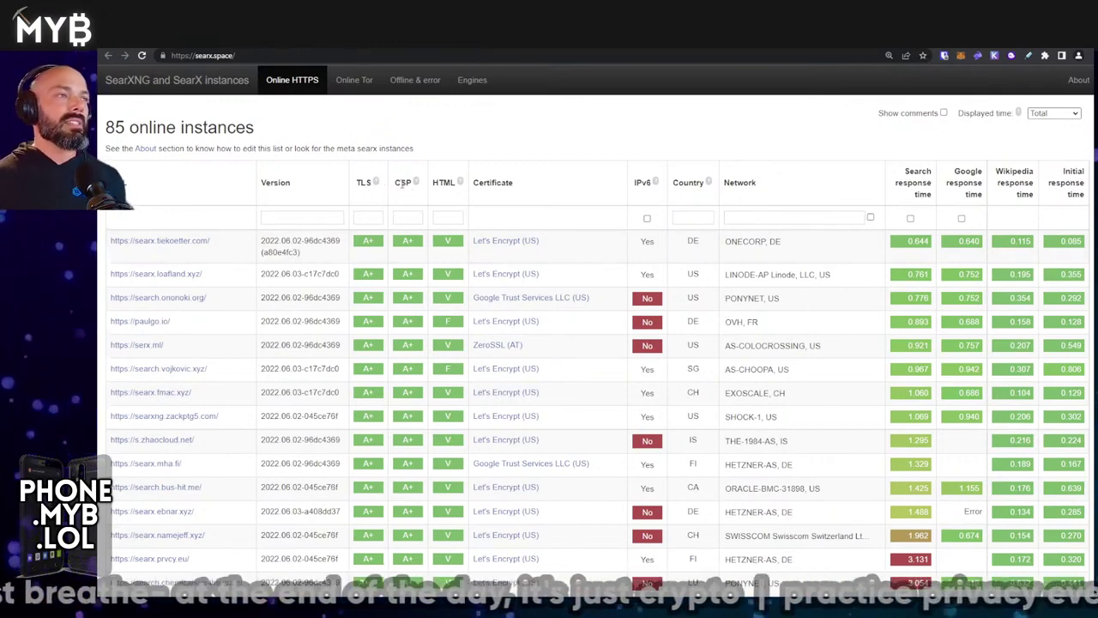
Open the explanation of the TLS grade and compare the TLS grades across the instance list.
{"action": "left_click", "coordinate": [374, 182]}
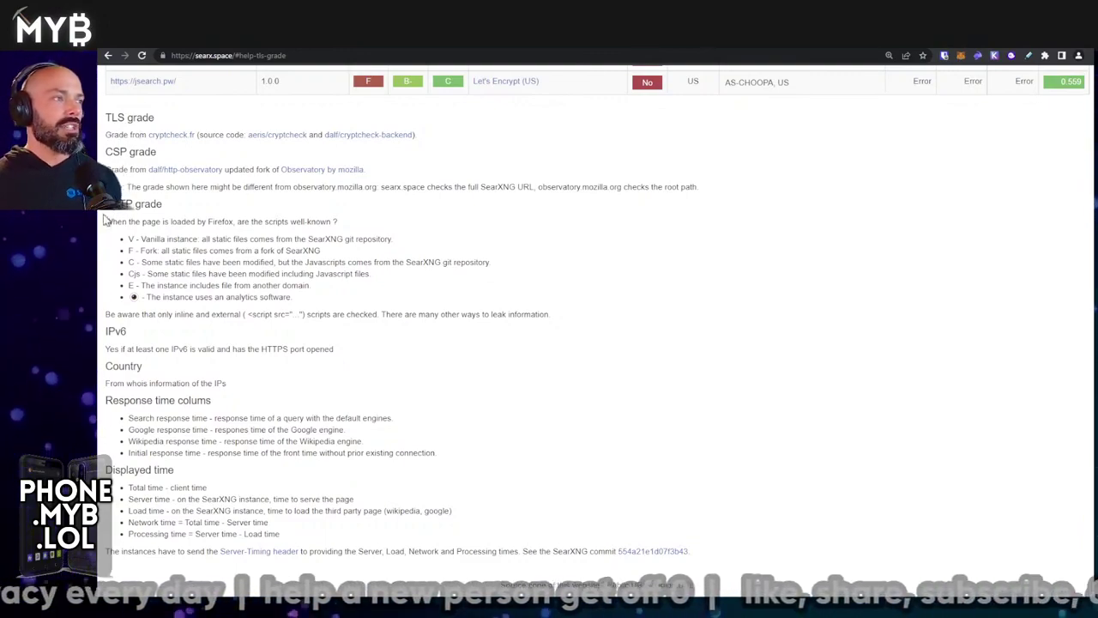
{"action": "scroll", "coordinate": [564, 323], "scroll_direction": "up", "scroll_amount": 20}
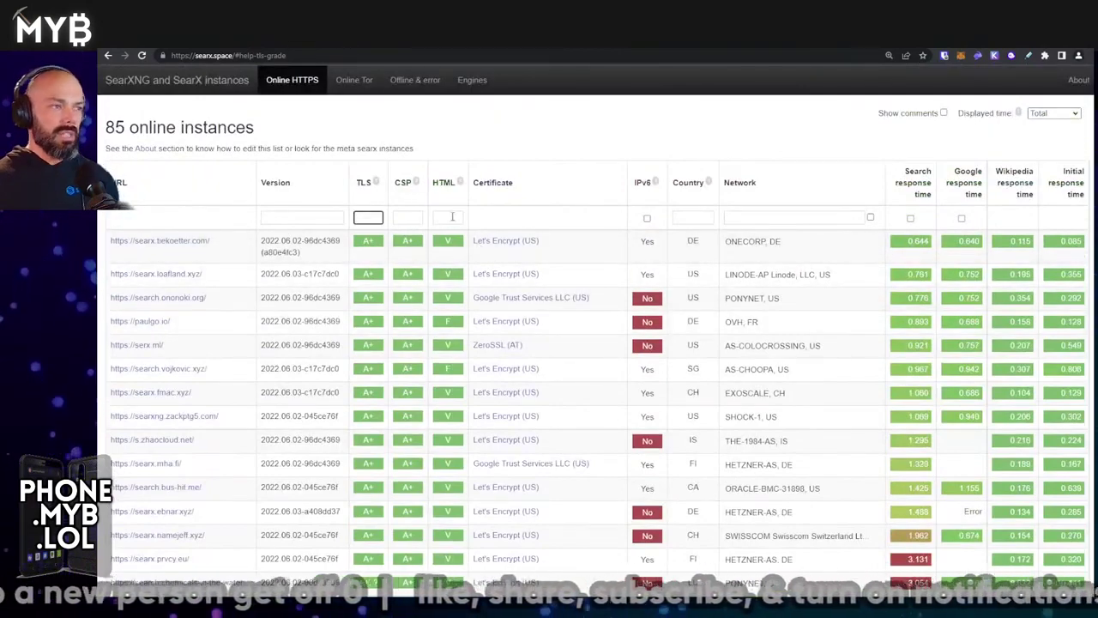
{"action": "scroll", "coordinate": [383, 429], "scroll_direction": "down", "scroll_amount": 3}
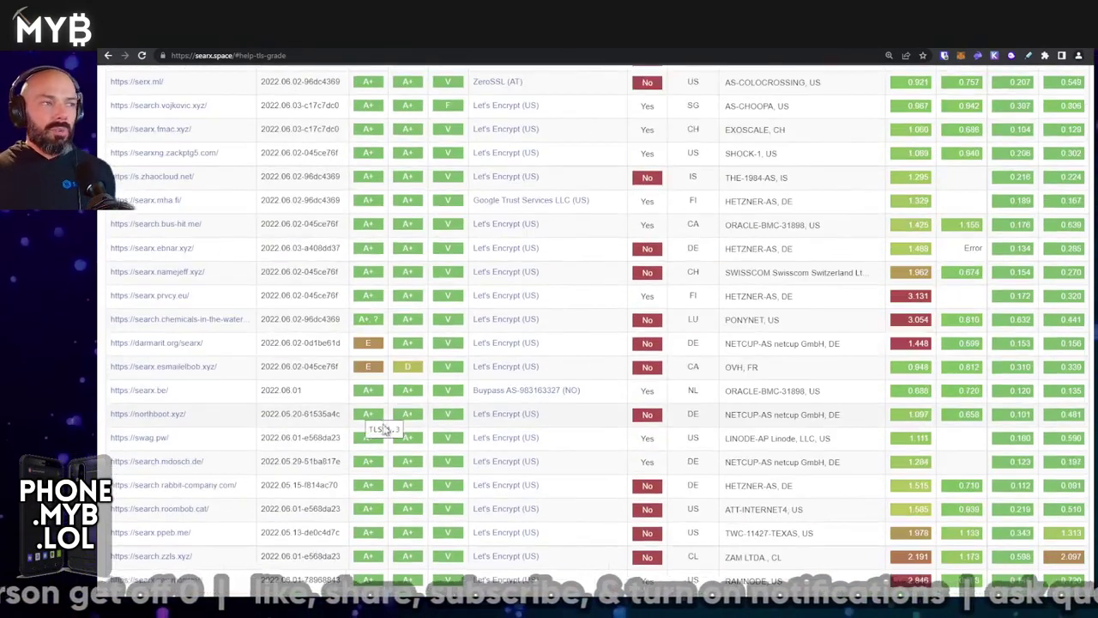
{"action": "scroll", "coordinate": [383, 428], "scroll_direction": "up", "scroll_amount": 1}
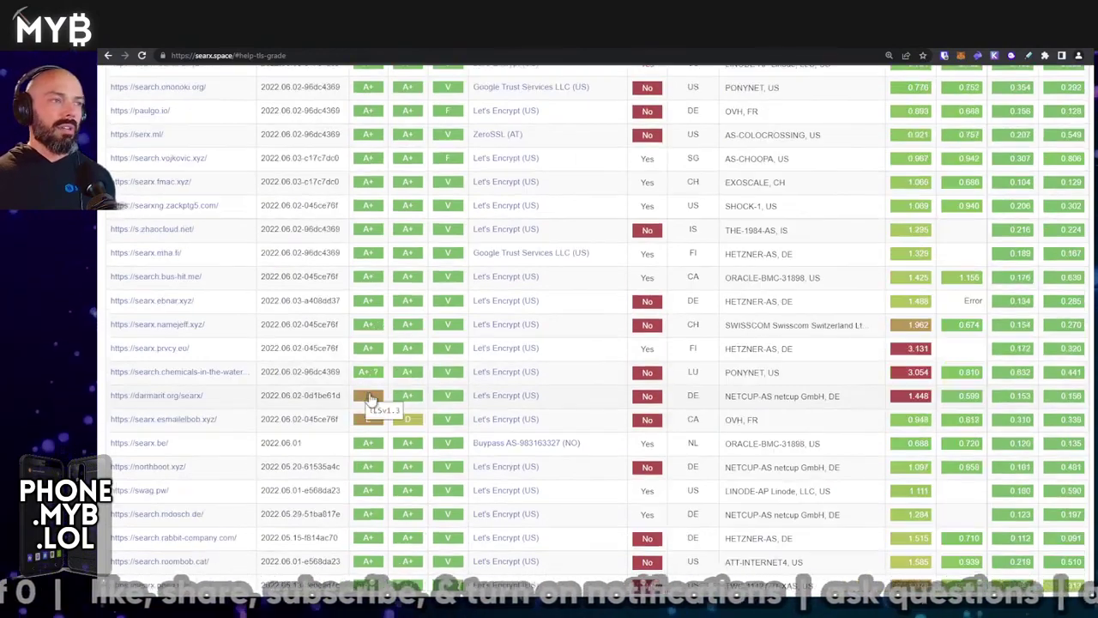
{"action": "scroll", "coordinate": [377, 367], "scroll_direction": "up", "scroll_amount": 3}
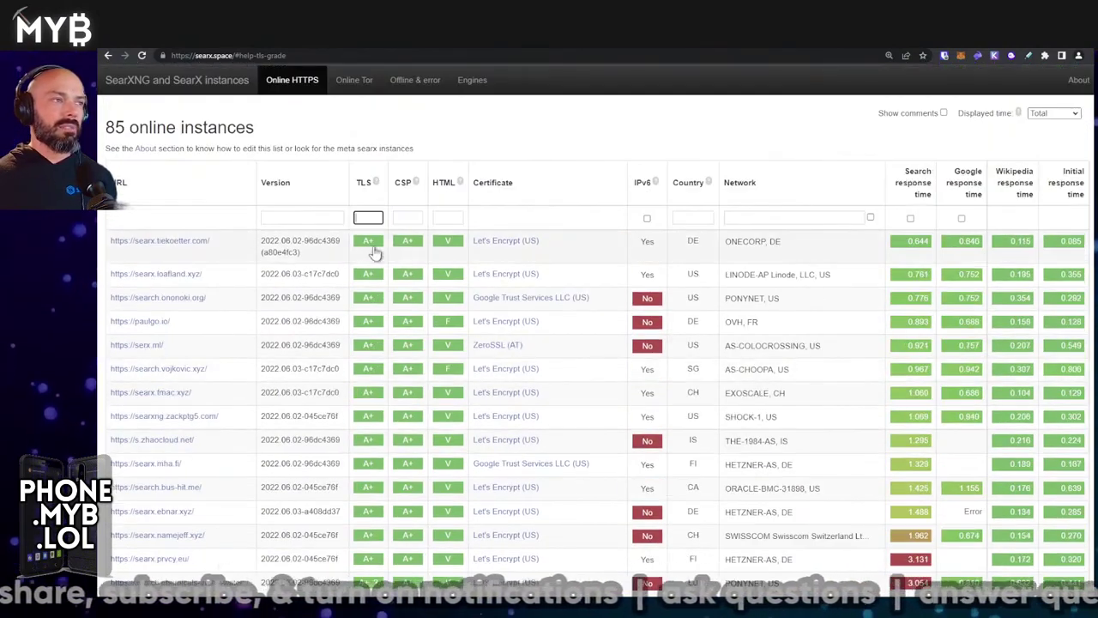
Filter the instances to TLS grade A+ and CSP grade A+, and look through the filtered list.
{"action": "type", "text": "A+"}
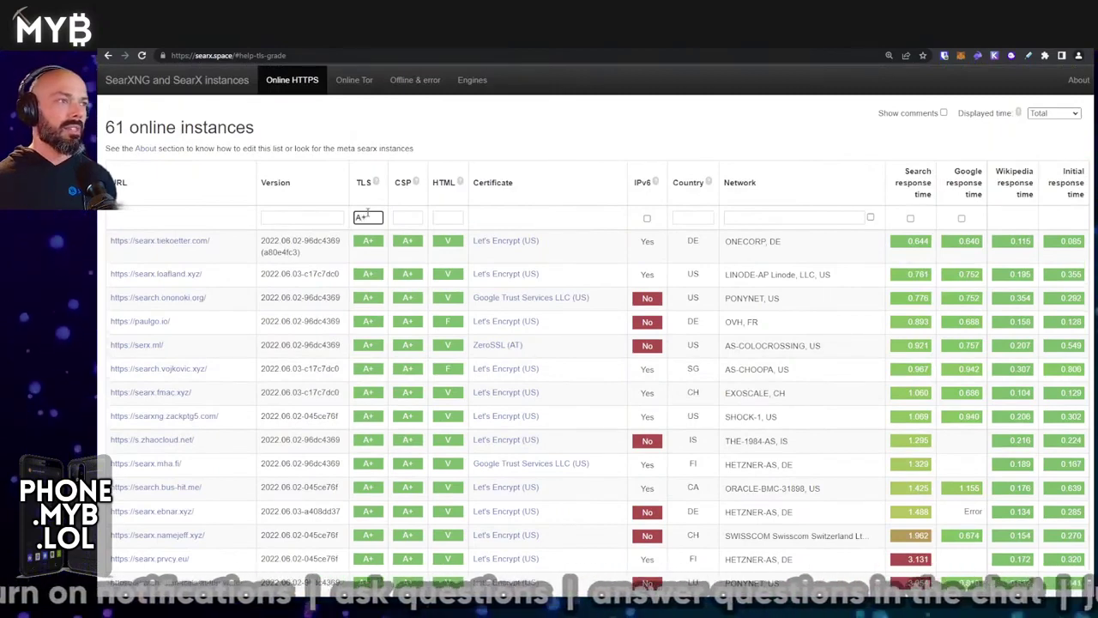
{"action": "left_click", "coordinate": [407, 217]}
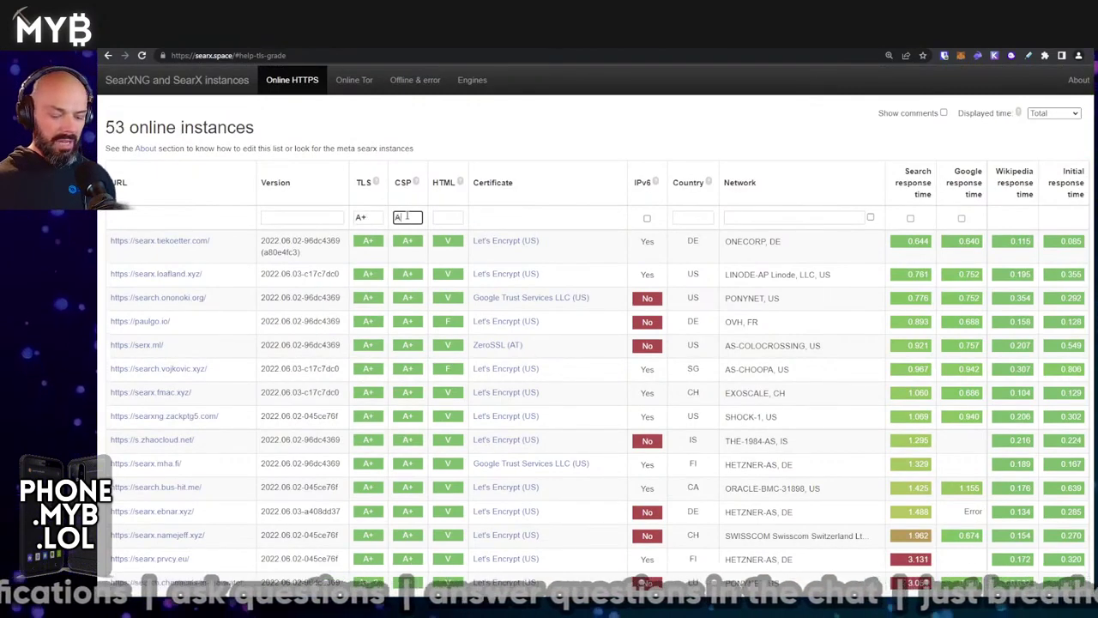
{"action": "type", "text": "A+"}
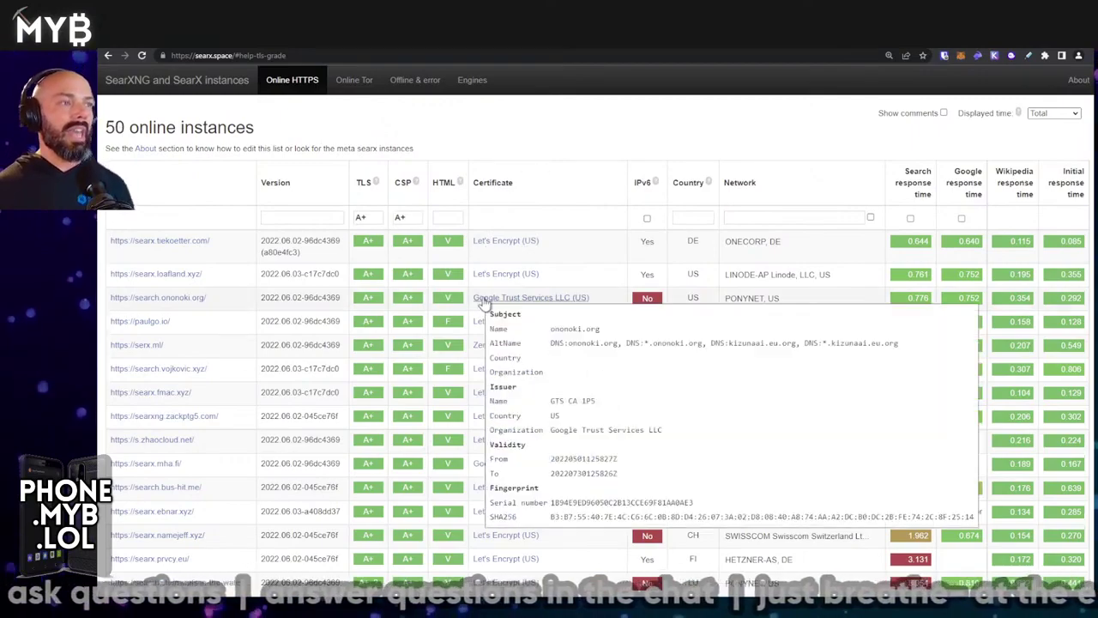
{"action": "scroll", "coordinate": [480, 343], "scroll_direction": "down", "scroll_amount": 5}
{"action": "scroll", "coordinate": [459, 411], "scroll_direction": "down", "scroll_amount": 3}
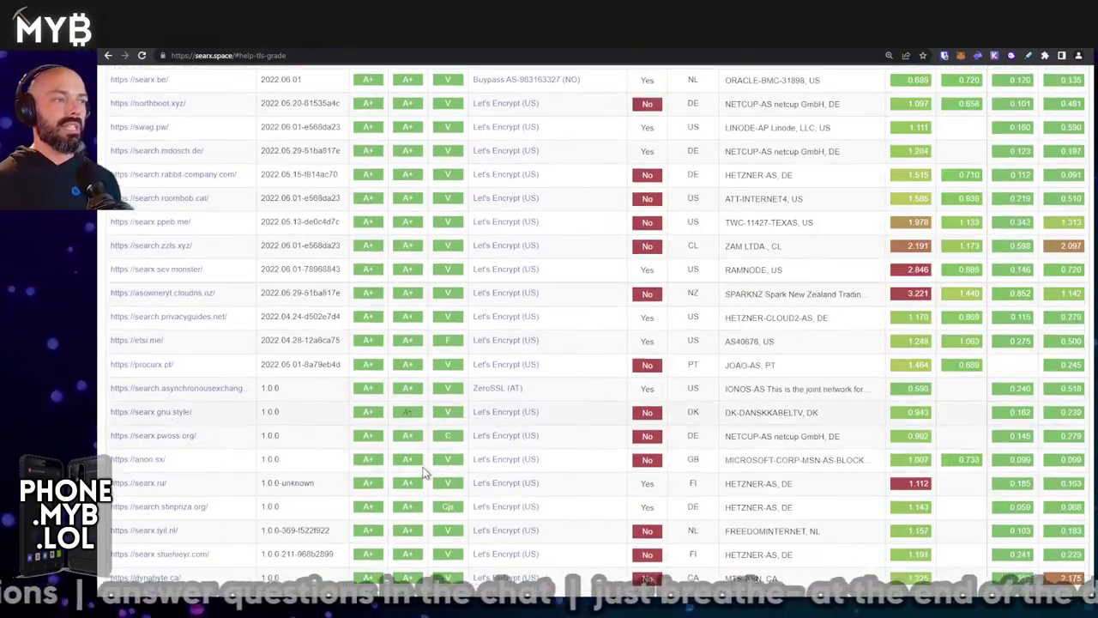
{"action": "scroll", "coordinate": [425, 493], "scroll_direction": "up", "scroll_amount": 10}
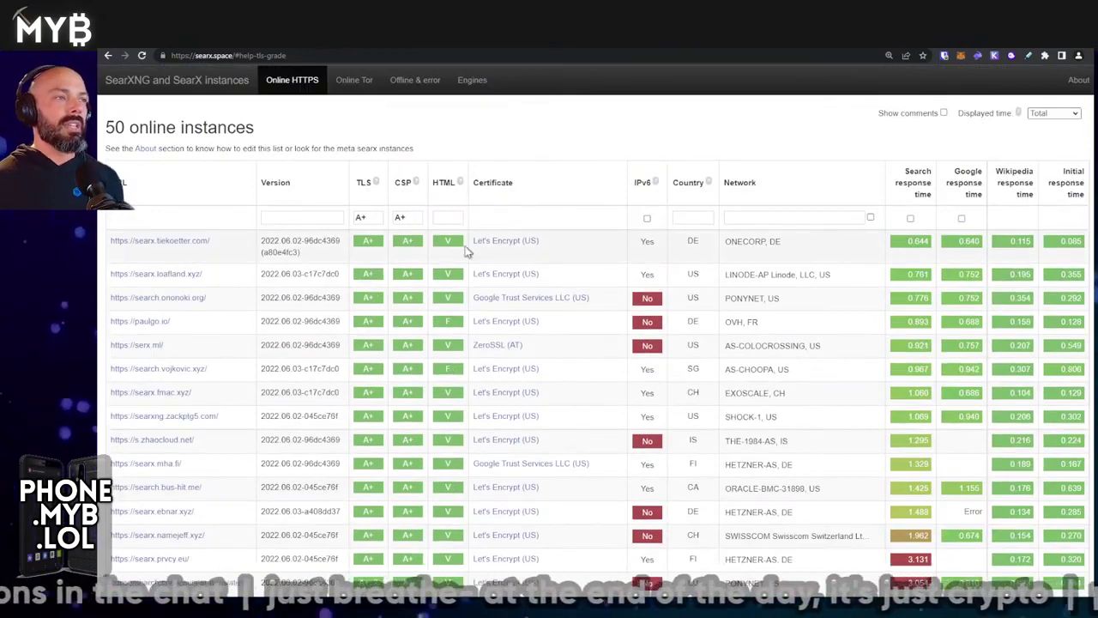
Filter the instances to HTML grade V in addition to the TLS and CSP grades, and look through the filtered list.
{"action": "mouse_move", "coordinate": [445, 246]}
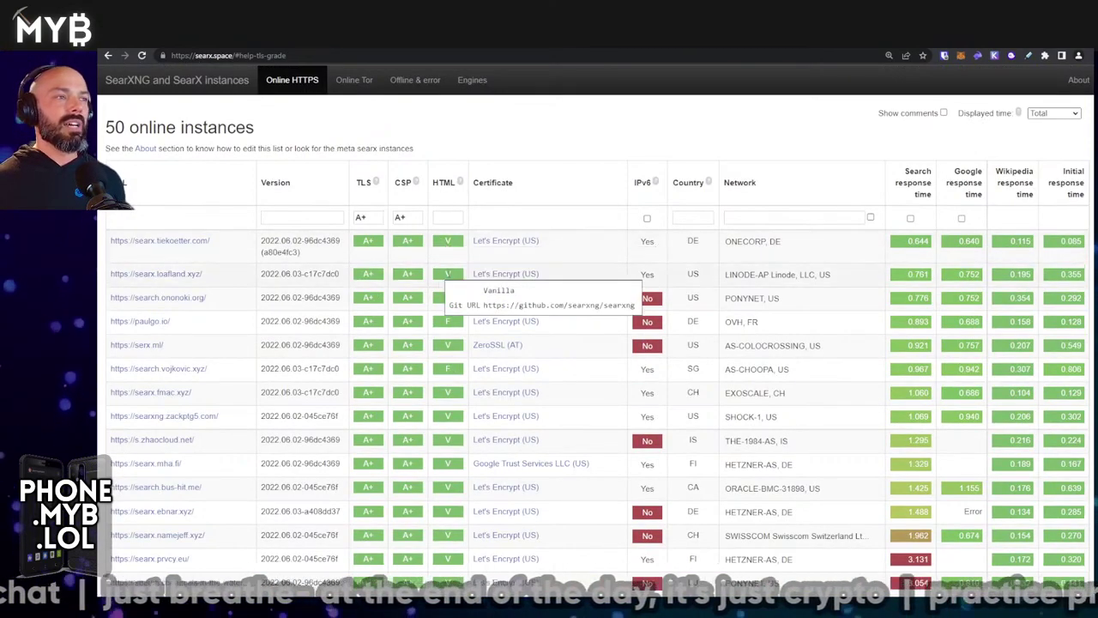
{"action": "mouse_move", "coordinate": [446, 326]}
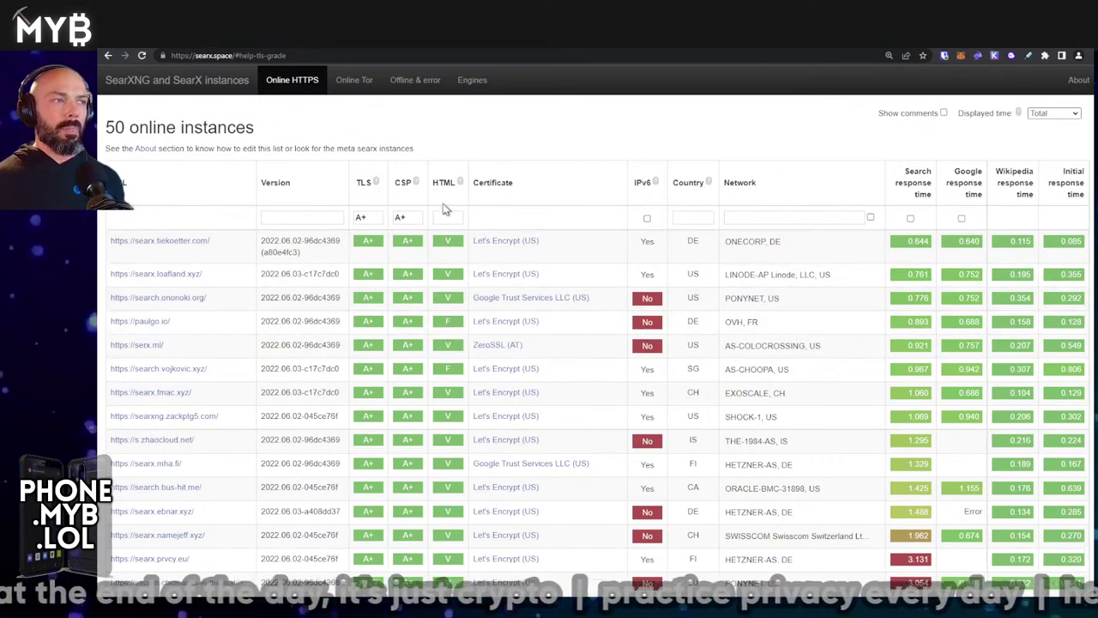
{"action": "type", "text": "V"}
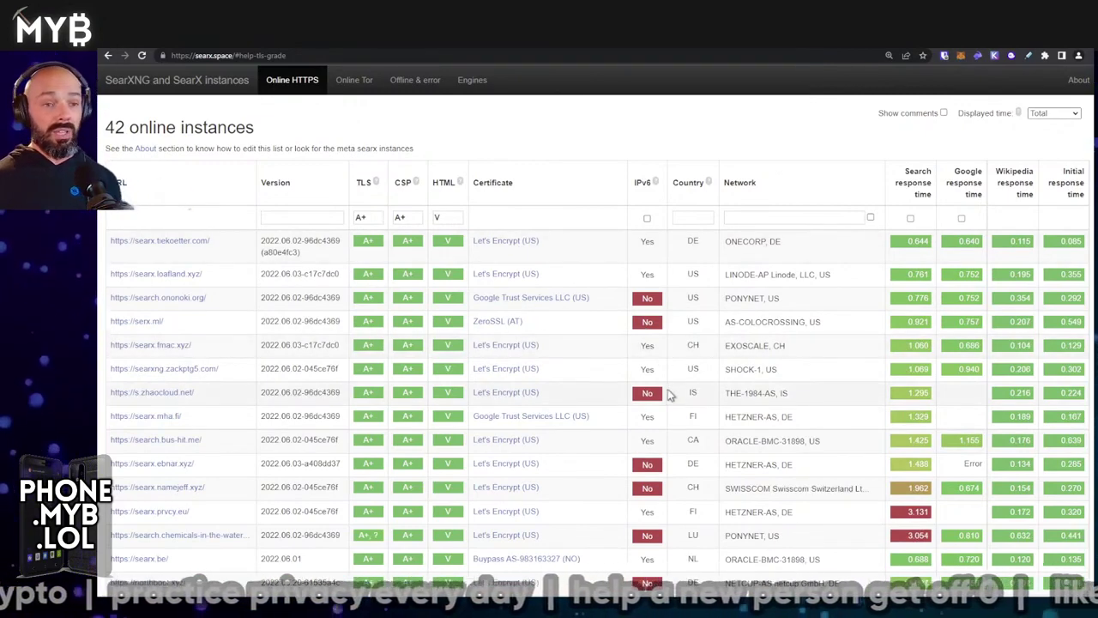
{"action": "mouse_move", "coordinate": [537, 467]}
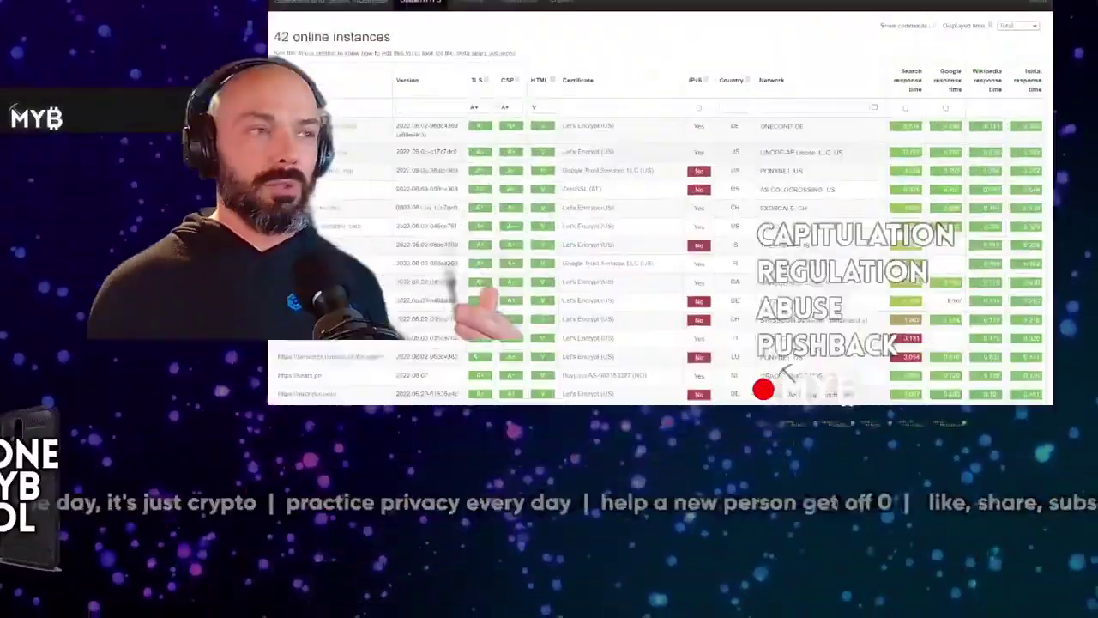
{"action": "scroll", "coordinate": [184, 199], "scroll_direction": "down", "scroll_amount": 10}
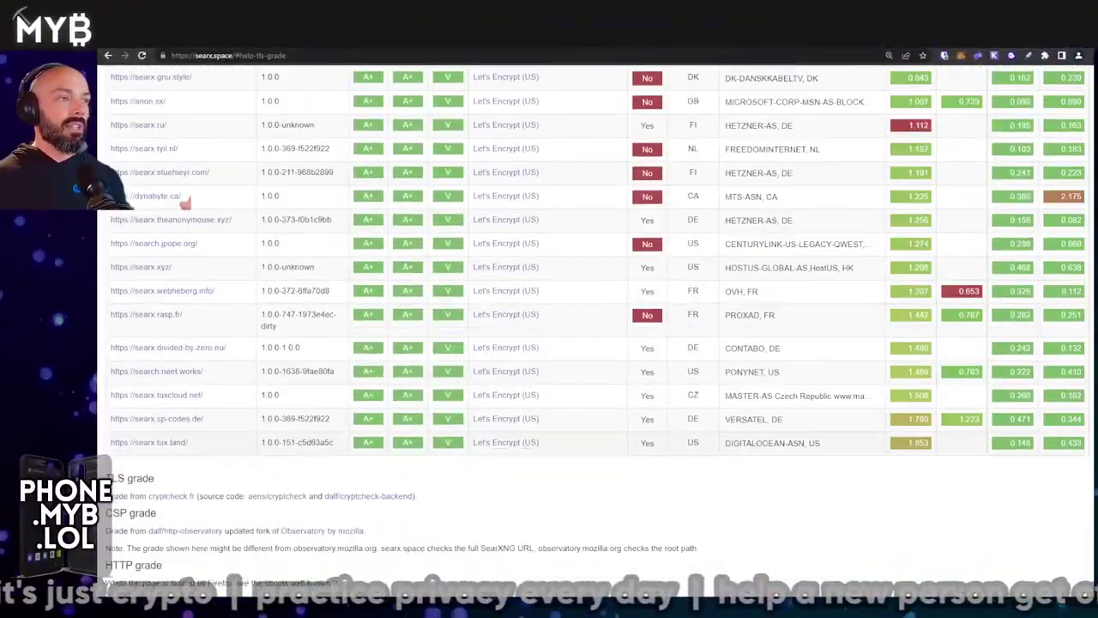
{"action": "scroll", "coordinate": [184, 199], "scroll_direction": "up", "scroll_amount": 15}
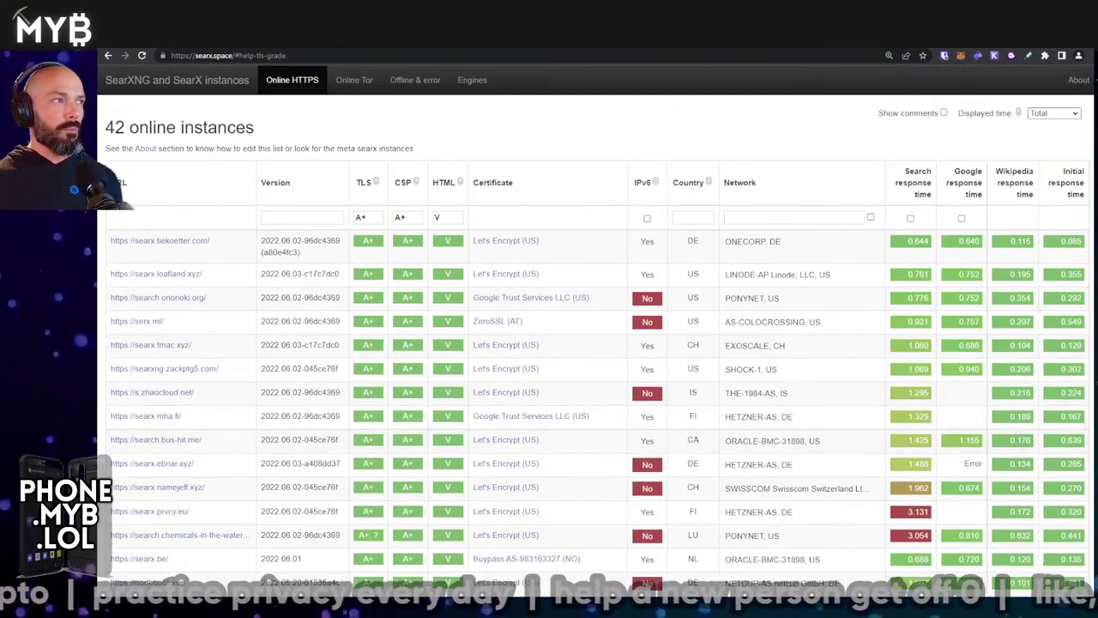
Examine the HTML grade, network details, response times and URLs of the filtered instances.
{"action": "mouse_move", "coordinate": [530, 297]}
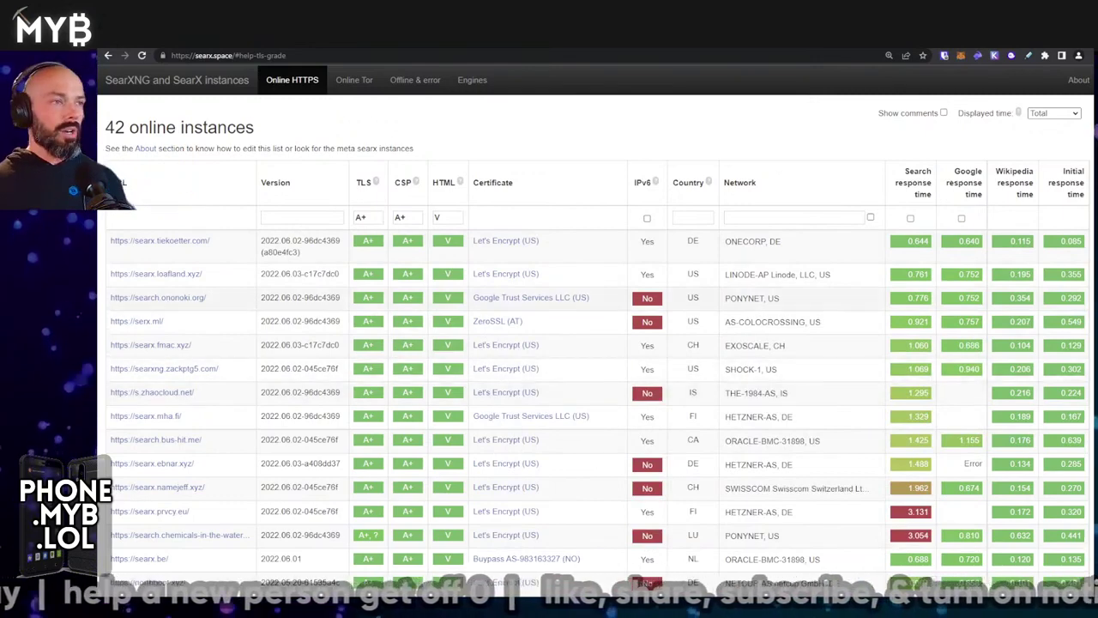
{"action": "mouse_move", "coordinate": [447, 345]}
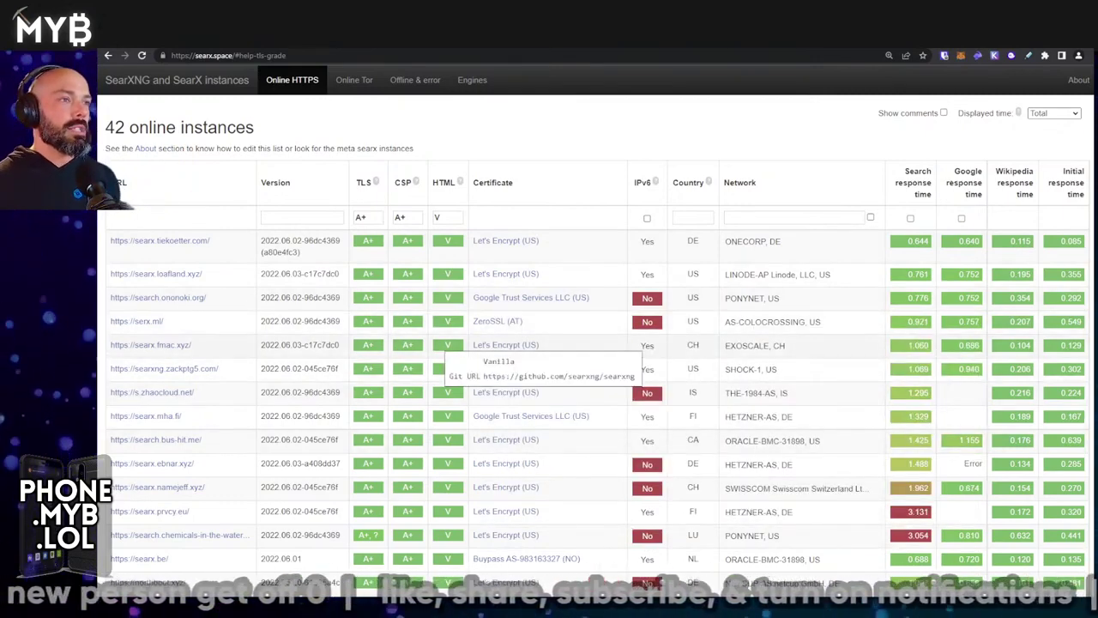
{"action": "mouse_move", "coordinate": [755, 276]}
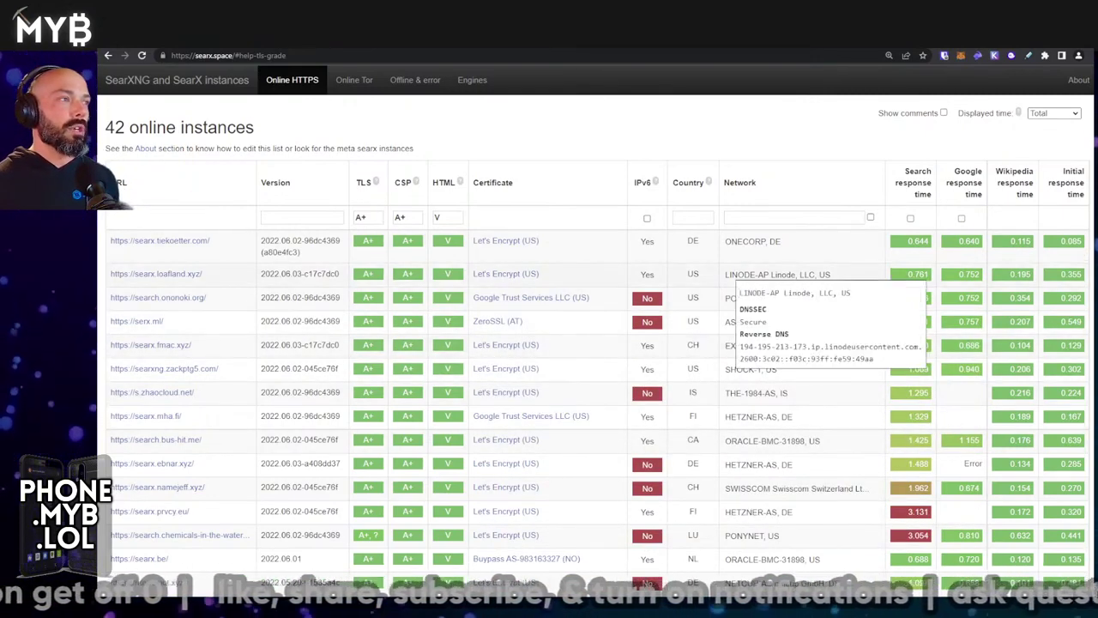
{"action": "mouse_move", "coordinate": [753, 243]}
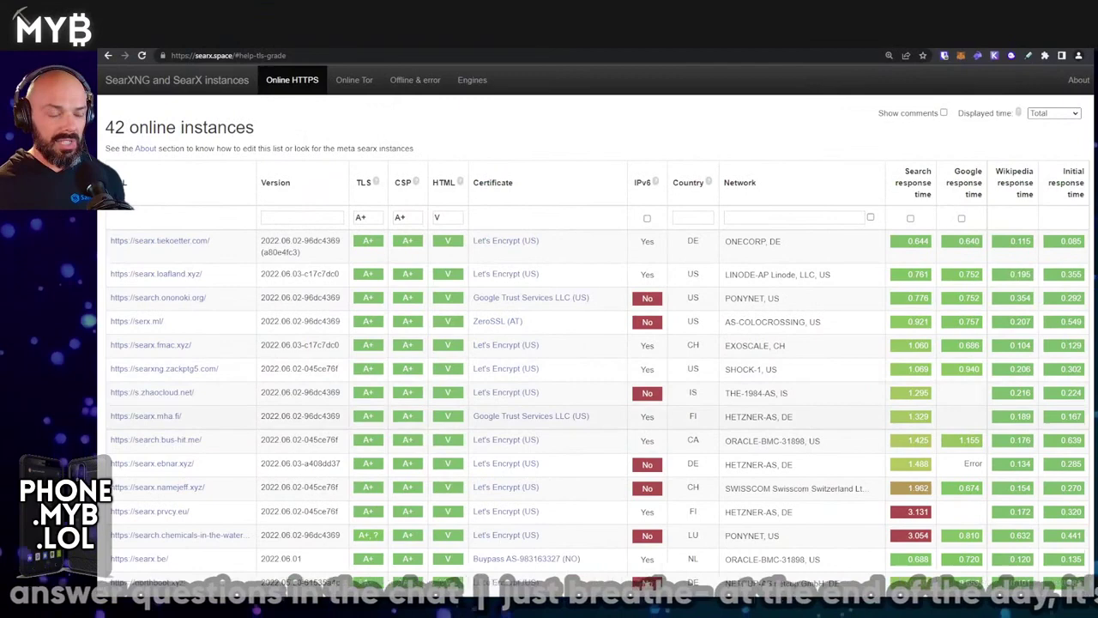
{"action": "mouse_move", "coordinate": [755, 393]}
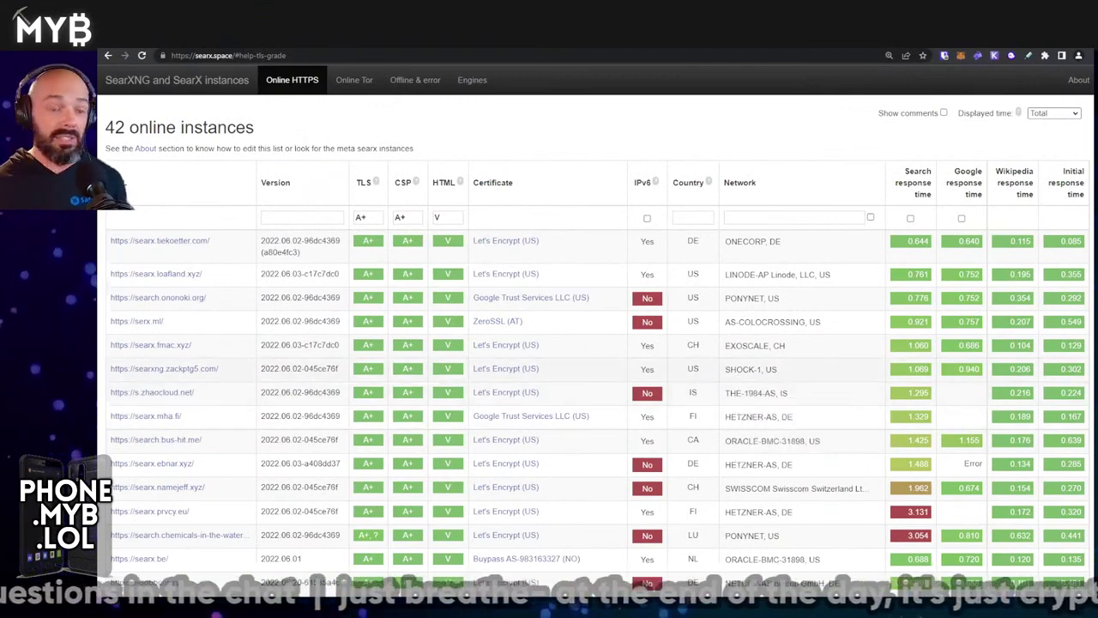
{"action": "mouse_move", "coordinate": [916, 395]}
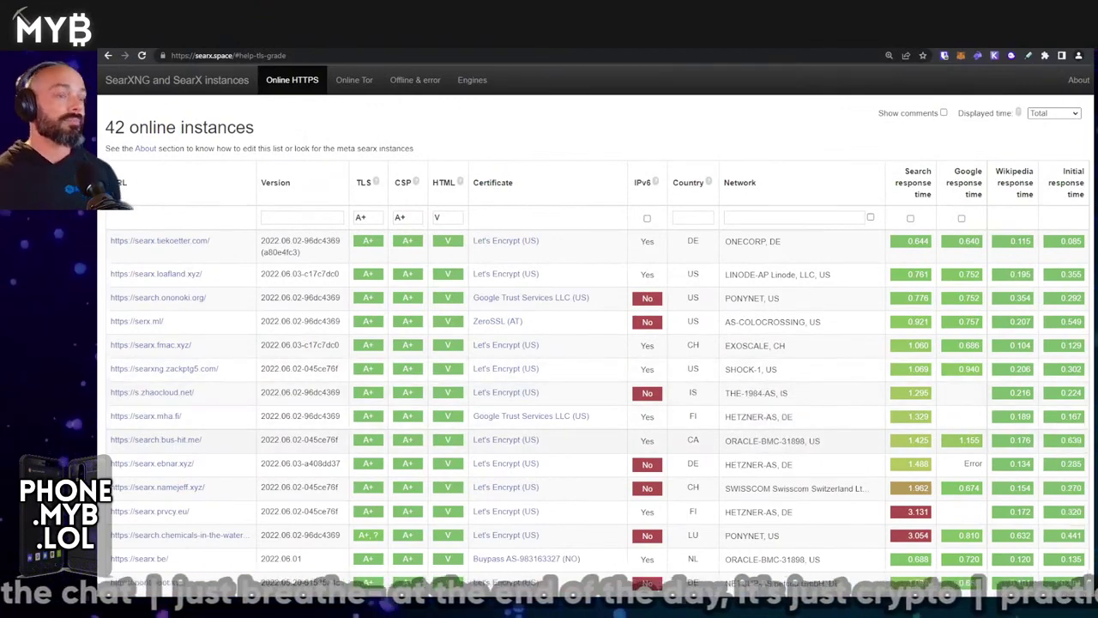
{"action": "mouse_move", "coordinate": [159, 241]}
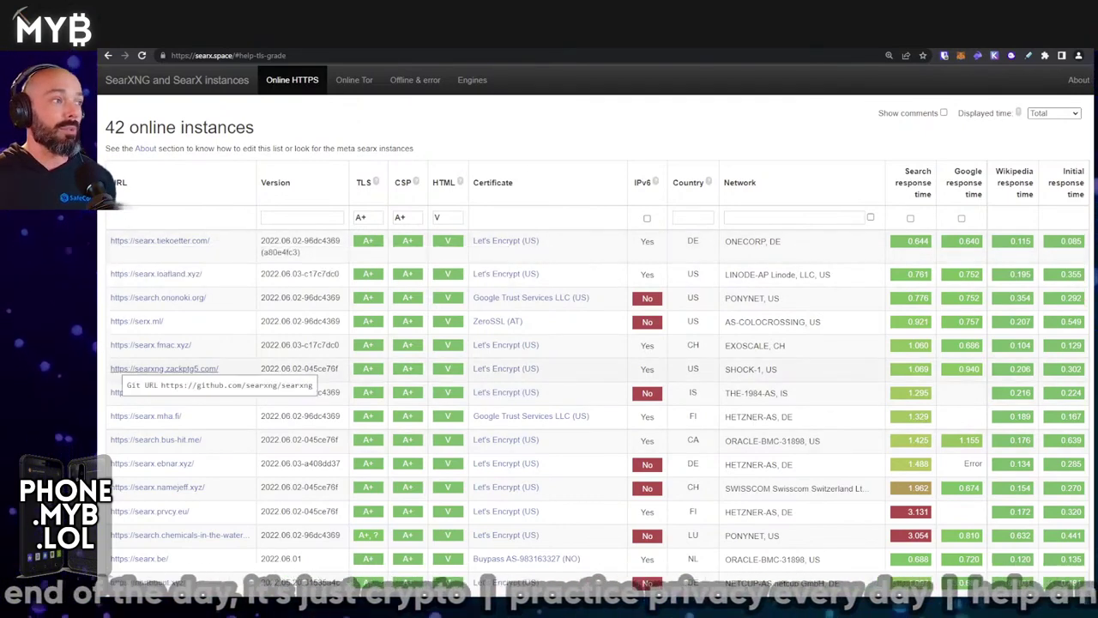
{"action": "mouse_move", "coordinate": [156, 274]}
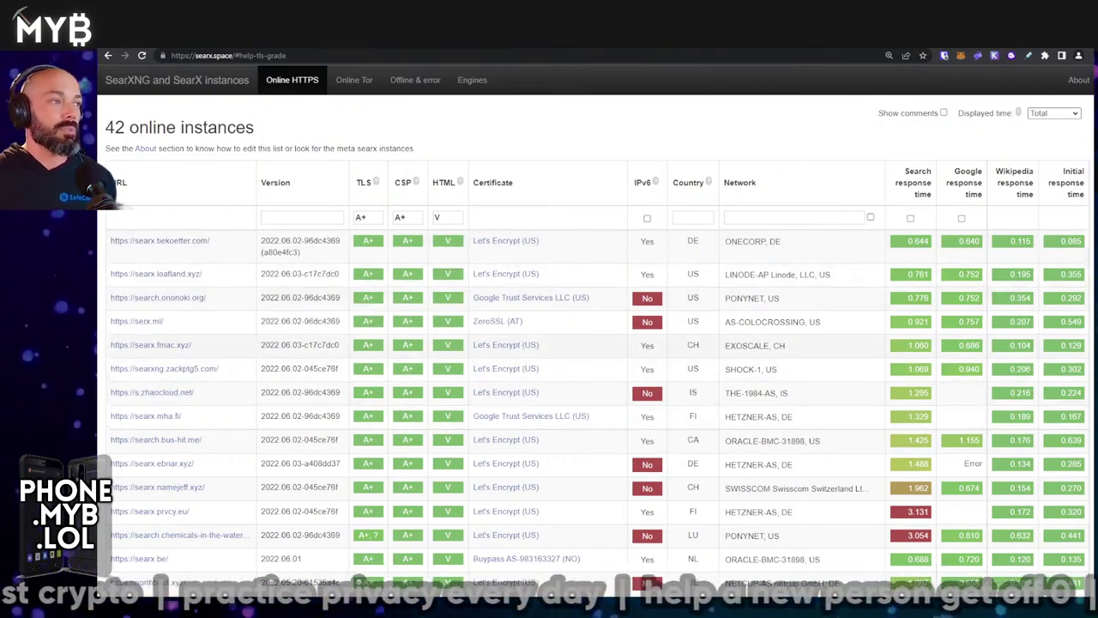
{"action": "mouse_move", "coordinate": [151, 345]}
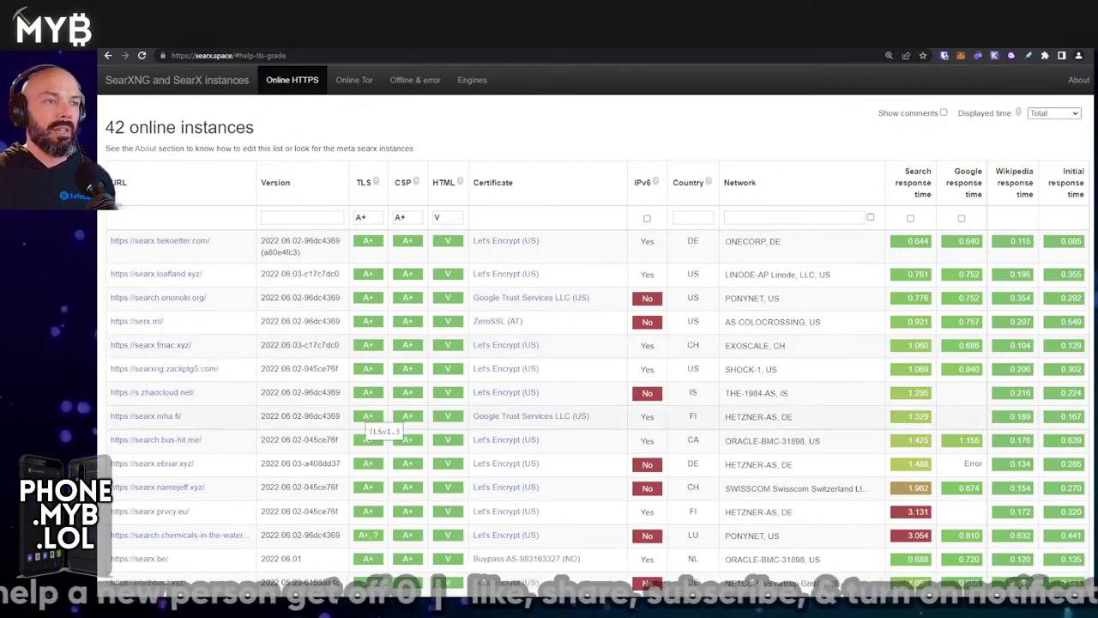
{"action": "mouse_move", "coordinate": [146, 415]}
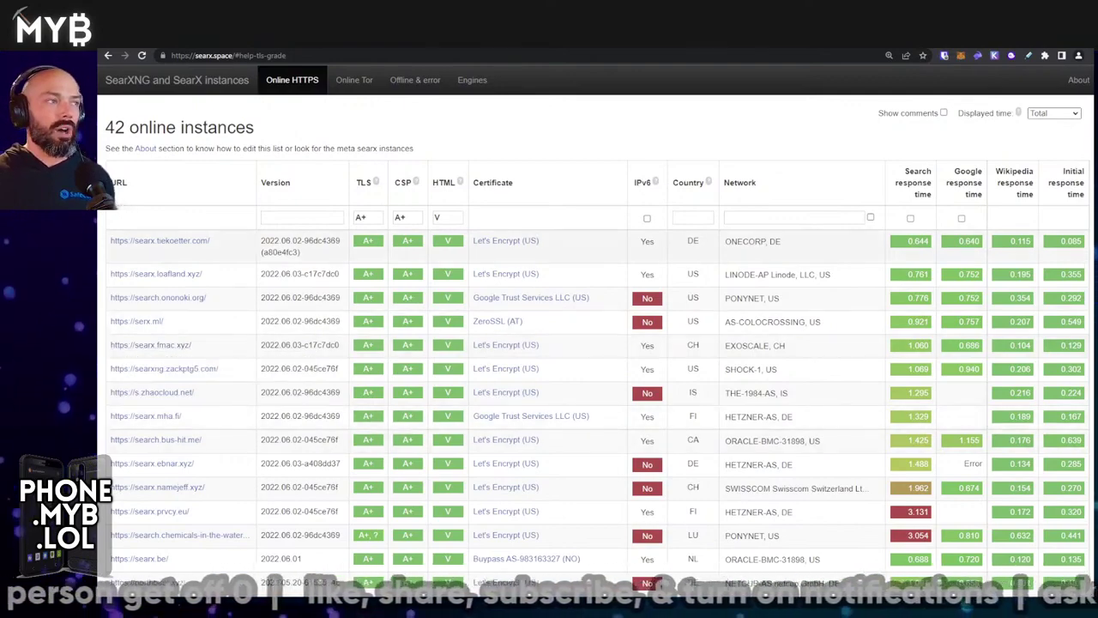
{"action": "scroll", "coordinate": [549, 343], "scroll_direction": "down", "scroll_amount": 3}
{"action": "scroll", "coordinate": [549, 343], "scroll_direction": "up", "scroll_amount": 3}
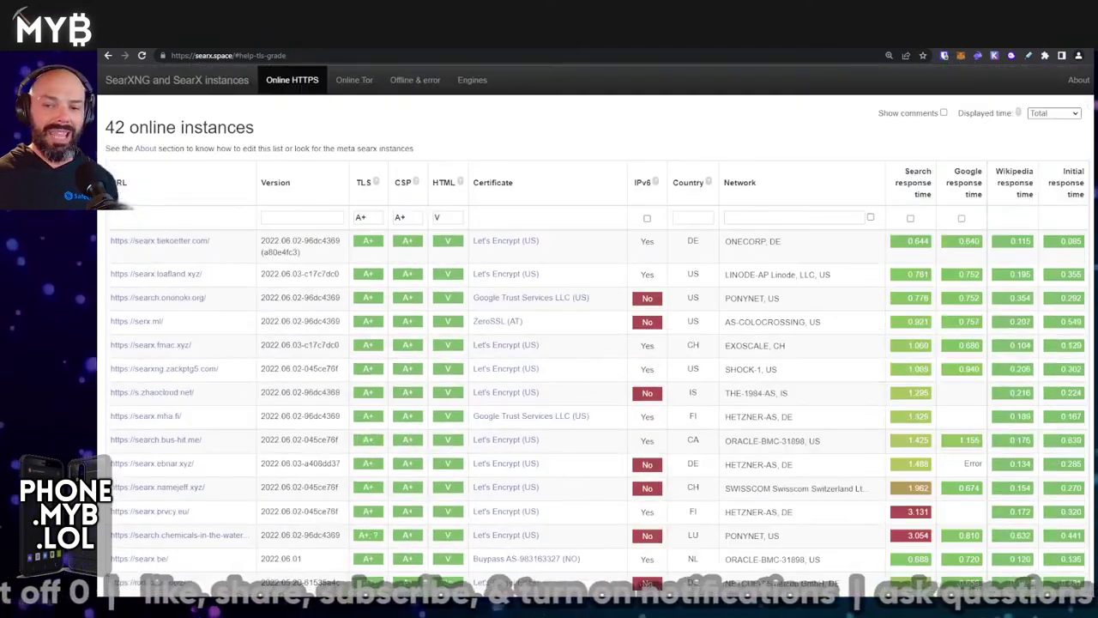
{"action": "mouse_move", "coordinate": [446, 323]}
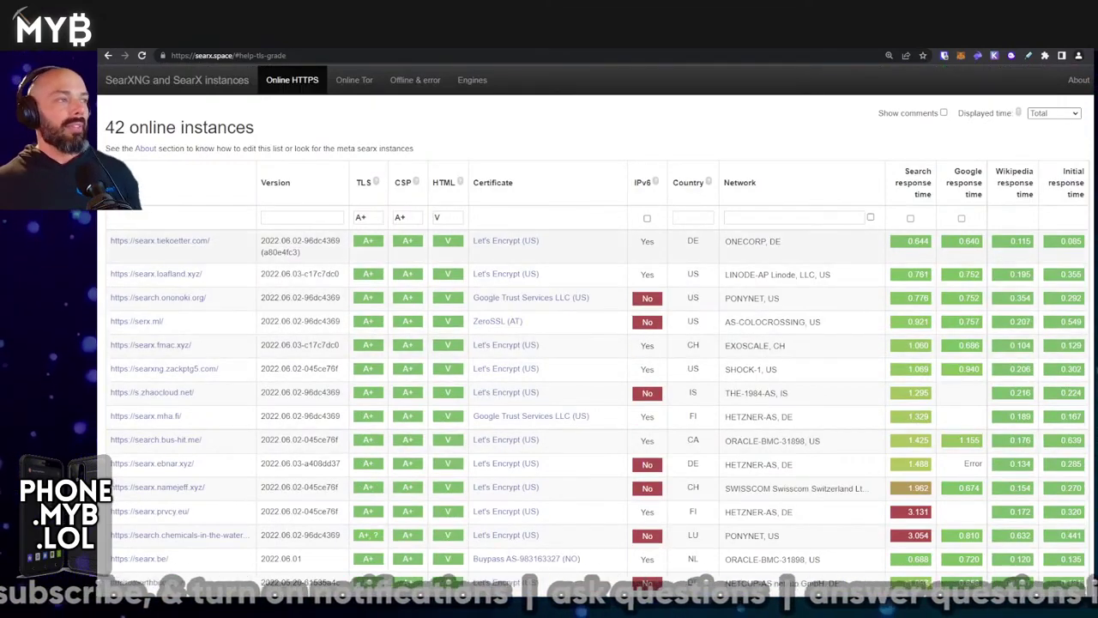
Open the searx.tiekoetter.com instance and view its general and user interface preferences.
{"action": "left_click", "coordinate": [175, 244]}
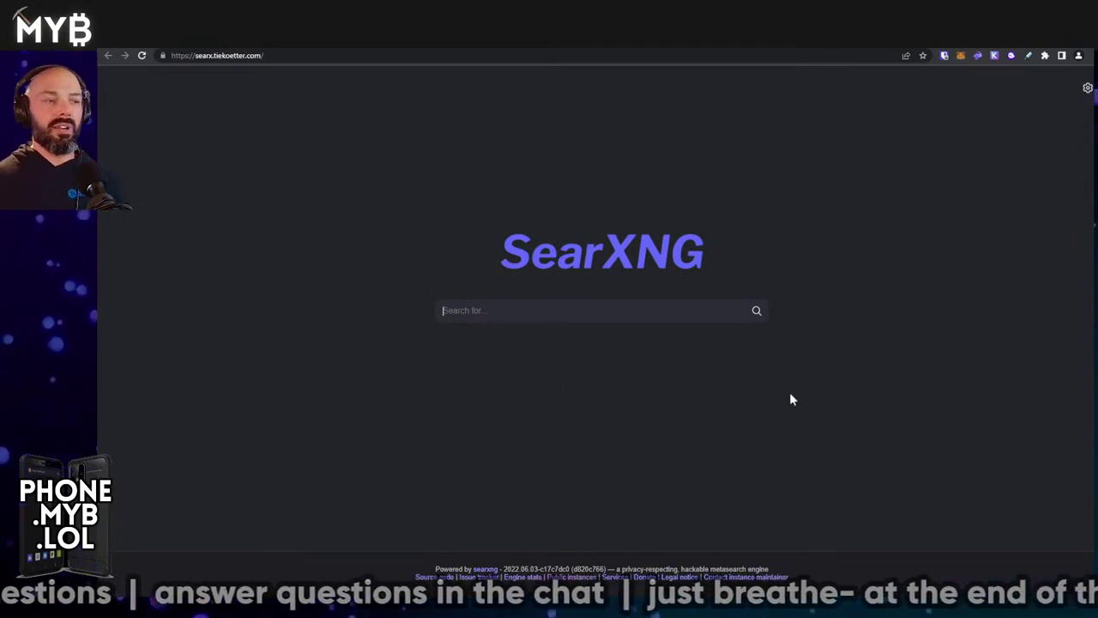
{"action": "left_click", "coordinate": [1087, 87]}
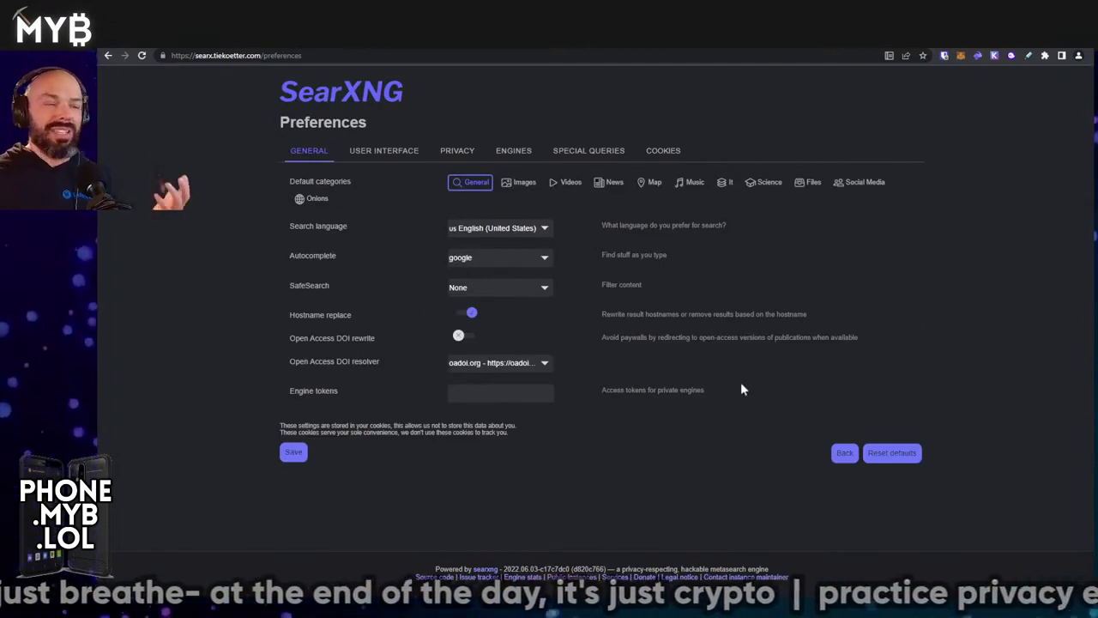
{"action": "left_click", "coordinate": [383, 151]}
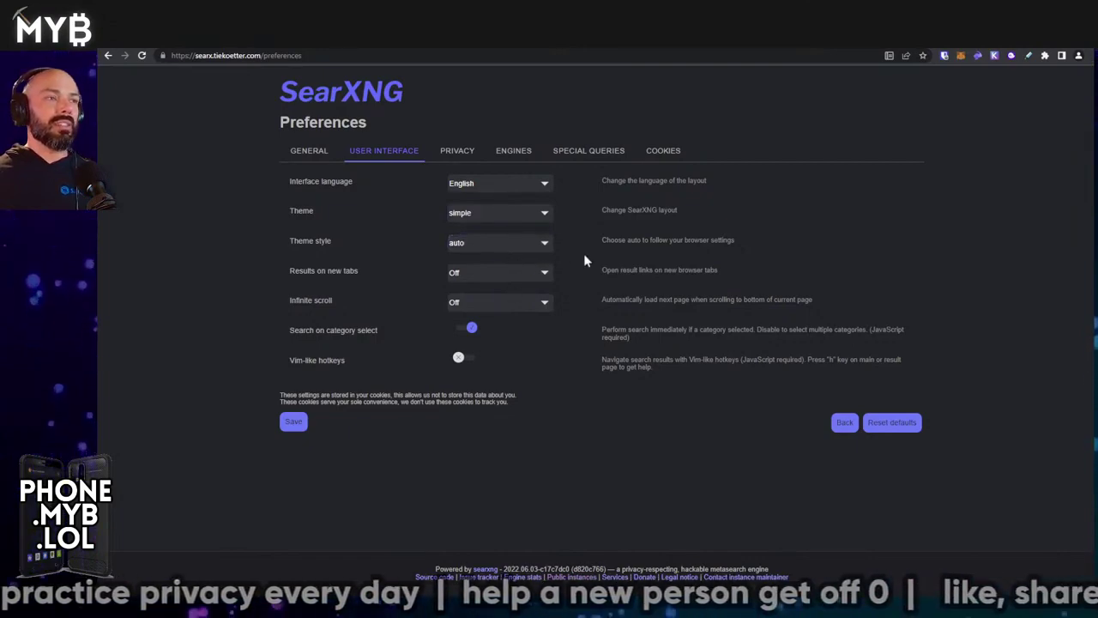
Return to the start page of the searx.tiekoetter.com instance and search for "milk".
{"action": "left_click", "coordinate": [821, 49]}
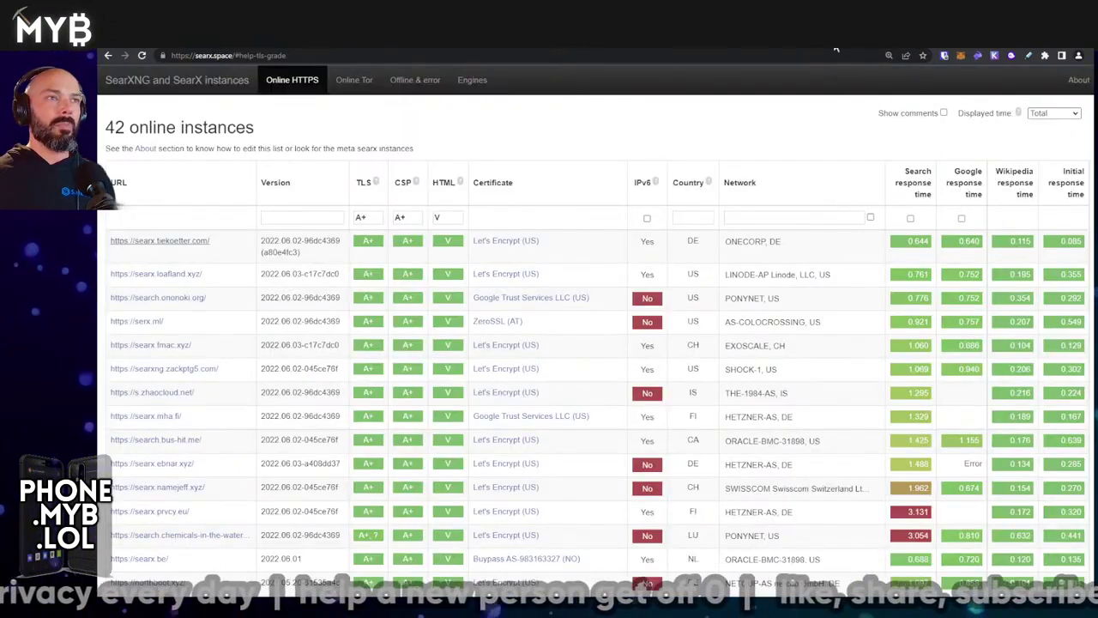
{"action": "left_click", "coordinate": [836, 50]}
{"action": "left_click", "coordinate": [109, 56]}
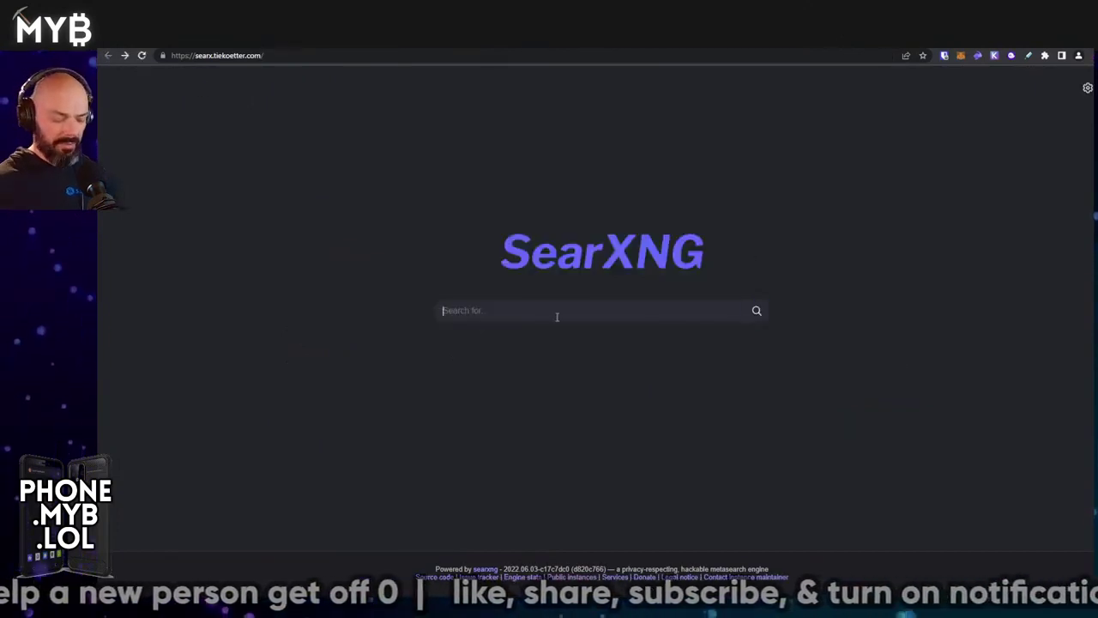
{"action": "type", "text": "milk"}
{"action": "key", "text": "Return"}
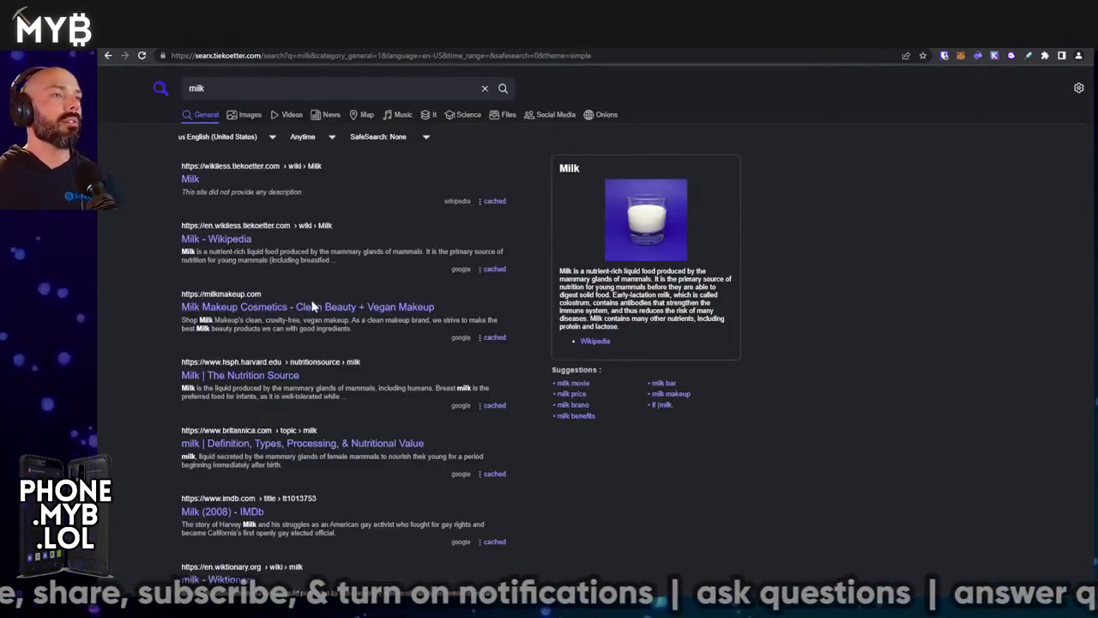
Enlarge the results page and look through the general results for milk and their source engines.
{"action": "key", "text": "ctrl+plus"}
{"action": "key", "text": "ctrl+plus"}
{"action": "key", "text": "ctrl+plus"}
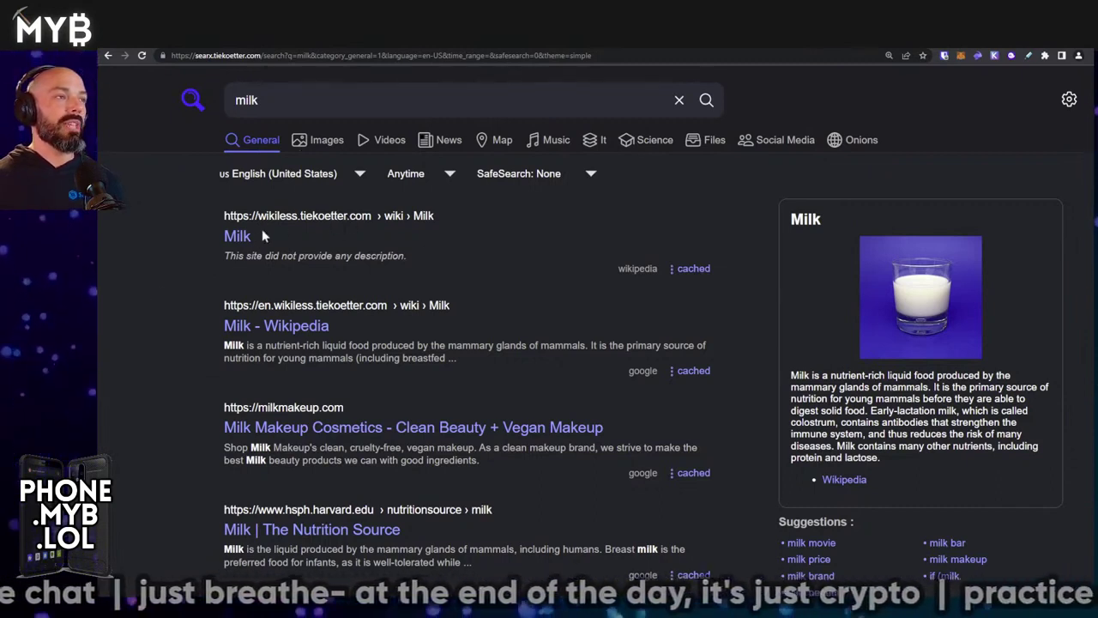
{"action": "scroll", "coordinate": [194, 323], "scroll_direction": "down", "scroll_amount": 1}
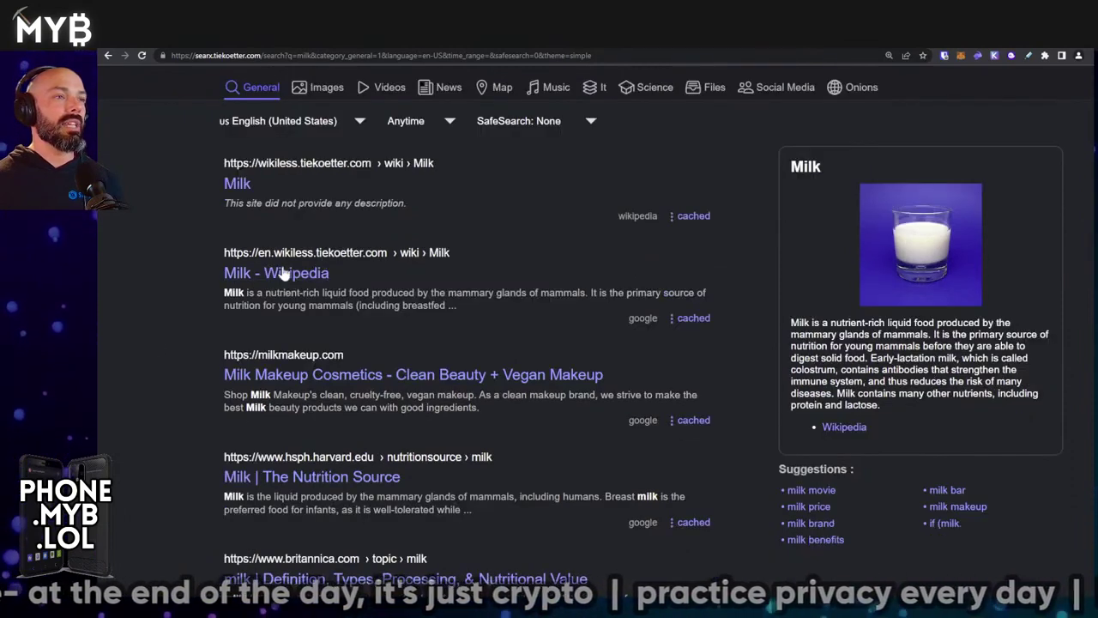
{"action": "scroll", "coordinate": [395, 257], "scroll_direction": "up", "scroll_amount": 1}
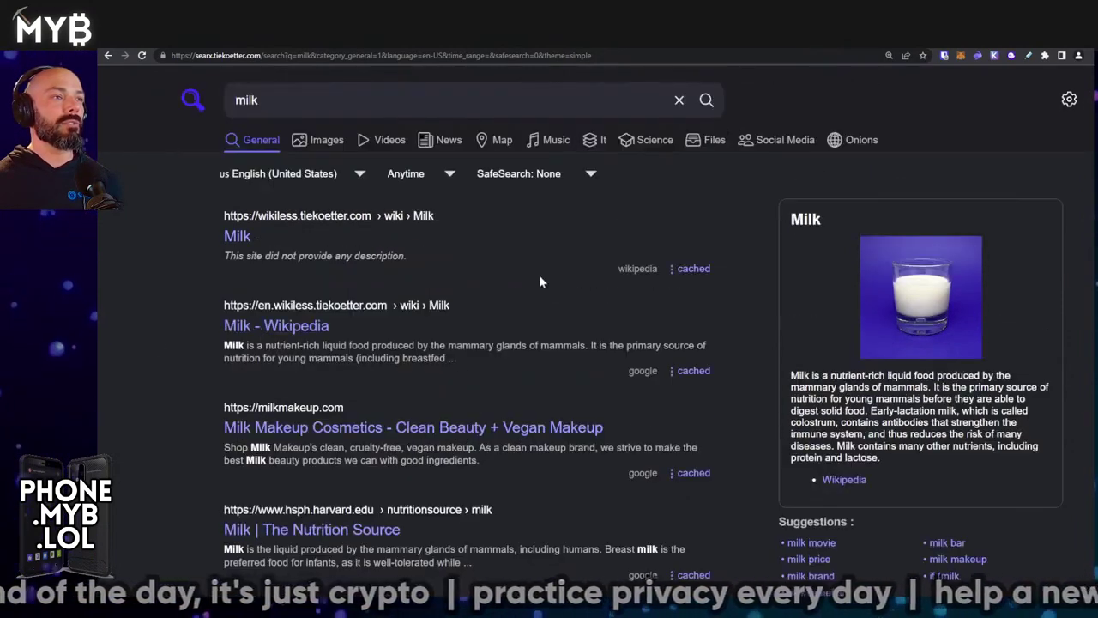
{"action": "scroll", "coordinate": [206, 330], "scroll_direction": "down", "scroll_amount": 5}
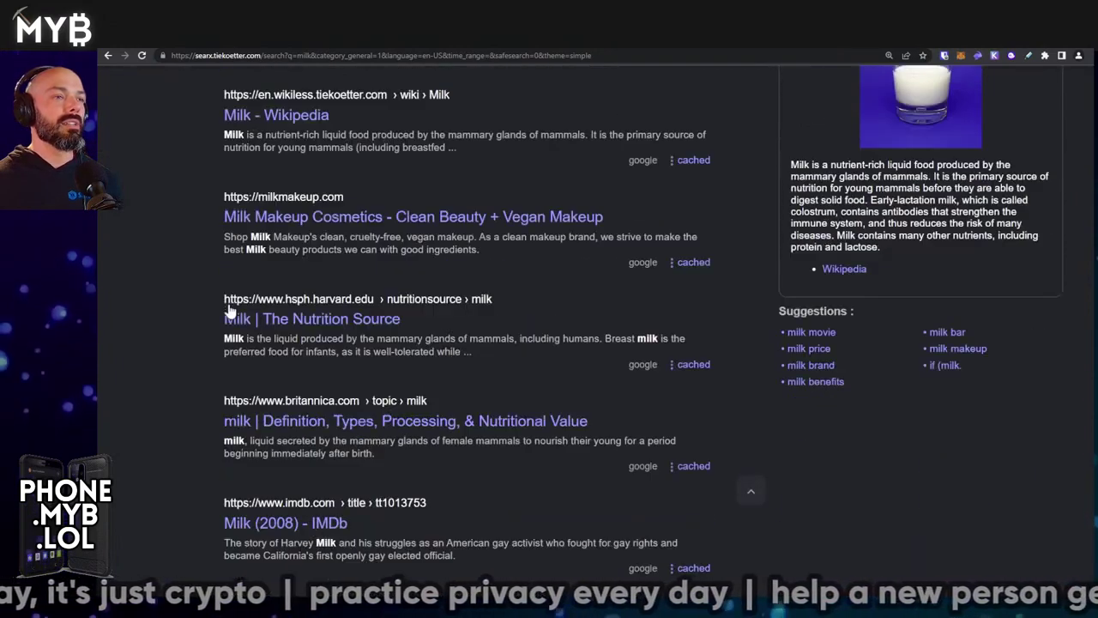
{"action": "scroll", "coordinate": [189, 360], "scroll_direction": "down", "scroll_amount": 2}
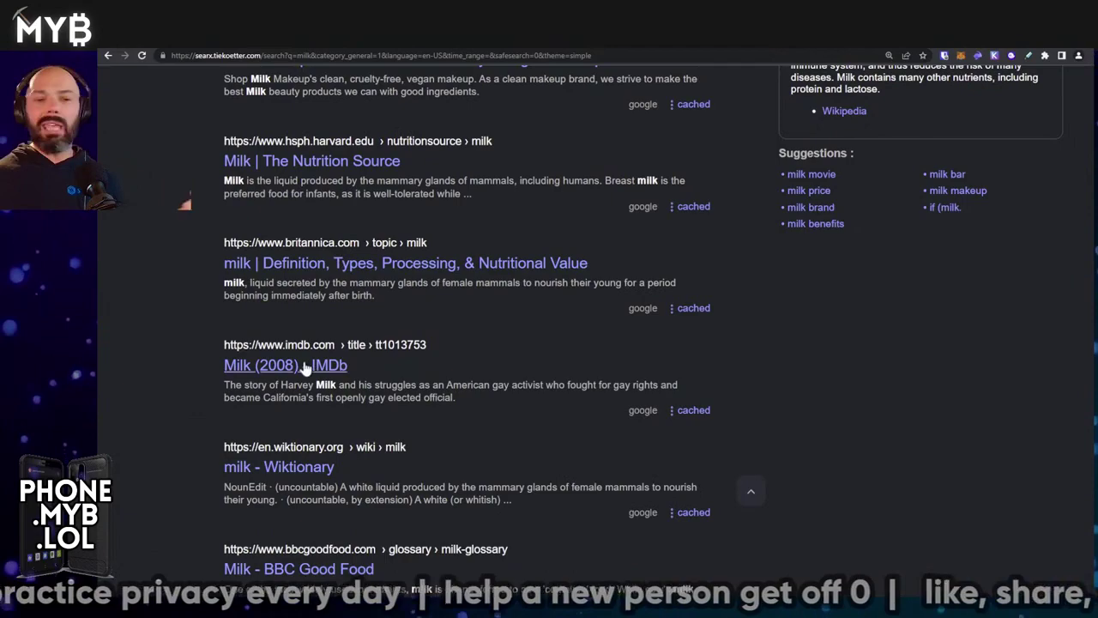
{"action": "scroll", "coordinate": [214, 408], "scroll_direction": "down", "scroll_amount": 4}
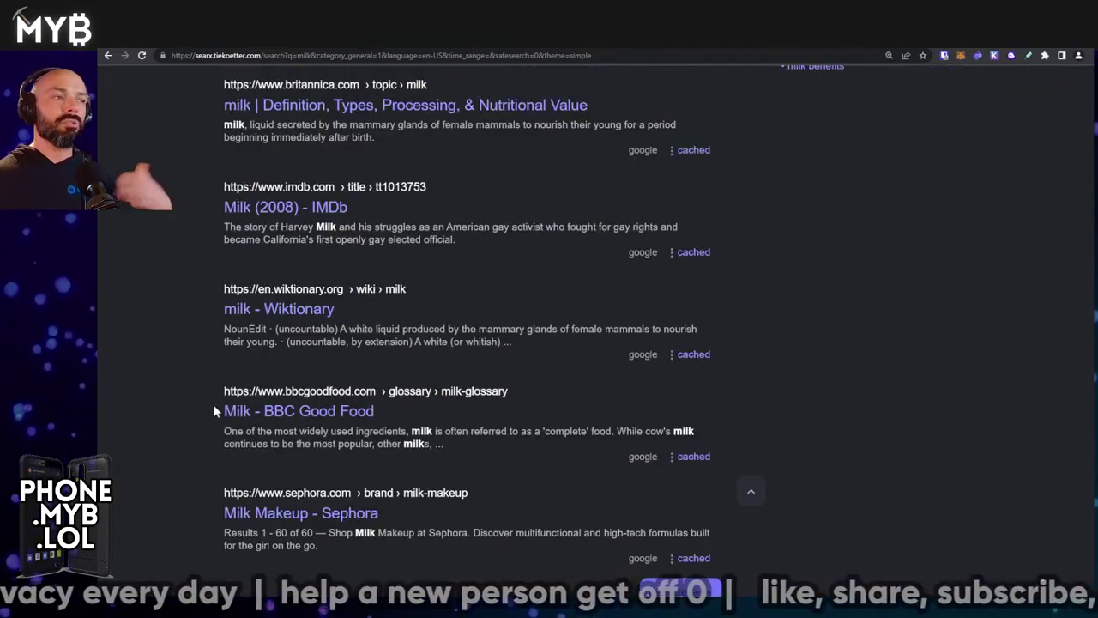
{"action": "scroll", "coordinate": [207, 407], "scroll_direction": "down", "scroll_amount": 1}
{"action": "scroll", "coordinate": [209, 410], "scroll_direction": "up", "scroll_amount": 12}
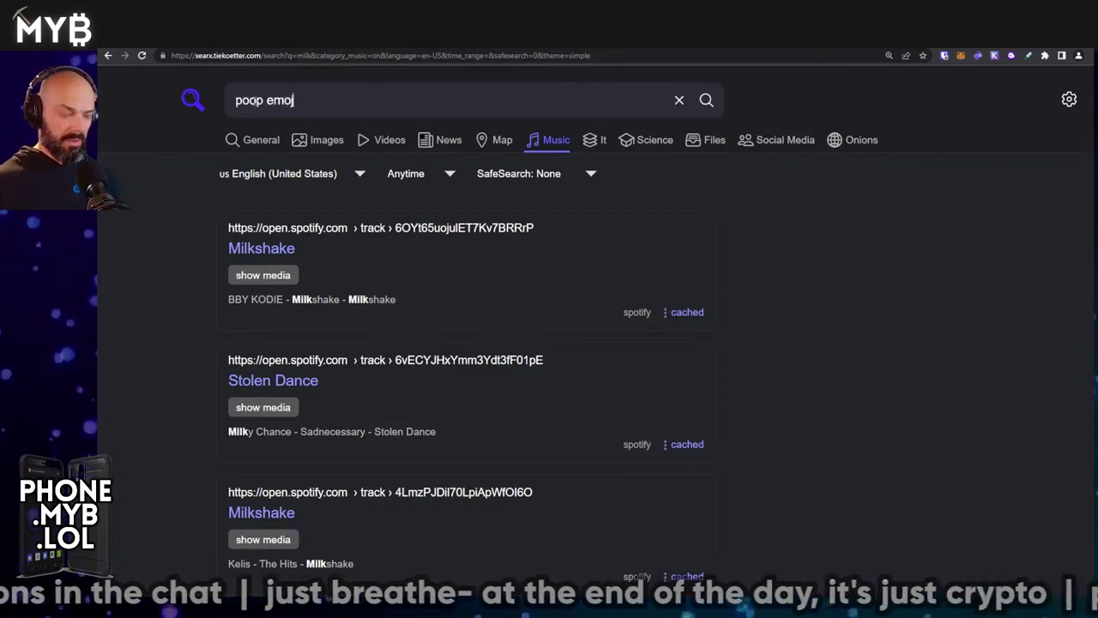
Search for "poop emoji" and look through the general results.
{"action": "key", "text": "Return"}
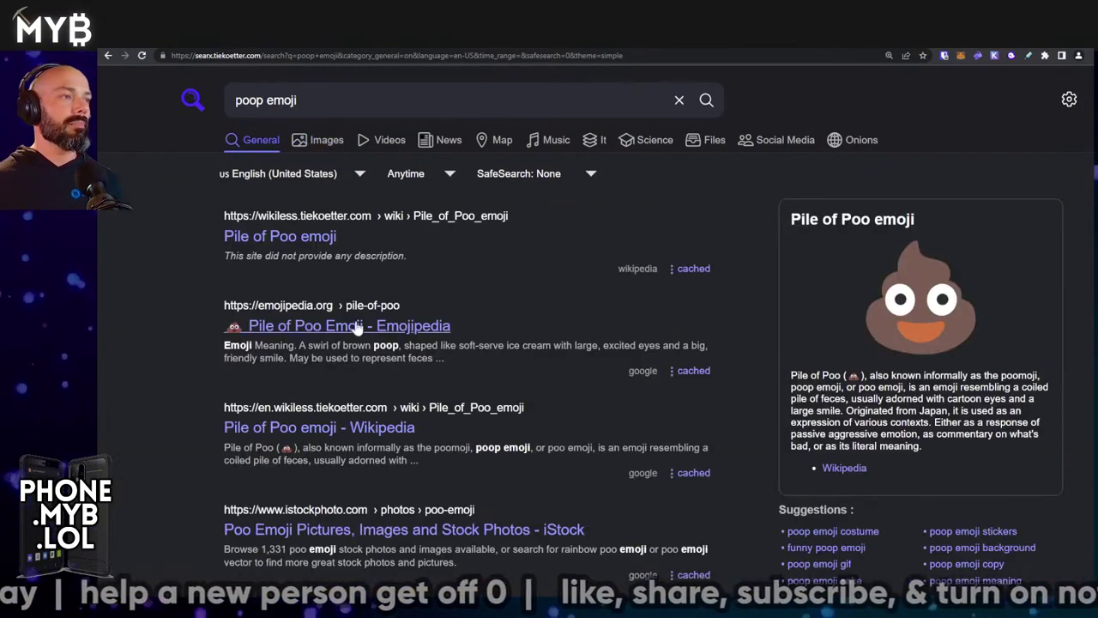
{"action": "scroll", "coordinate": [162, 409], "scroll_direction": "down", "scroll_amount": 1}
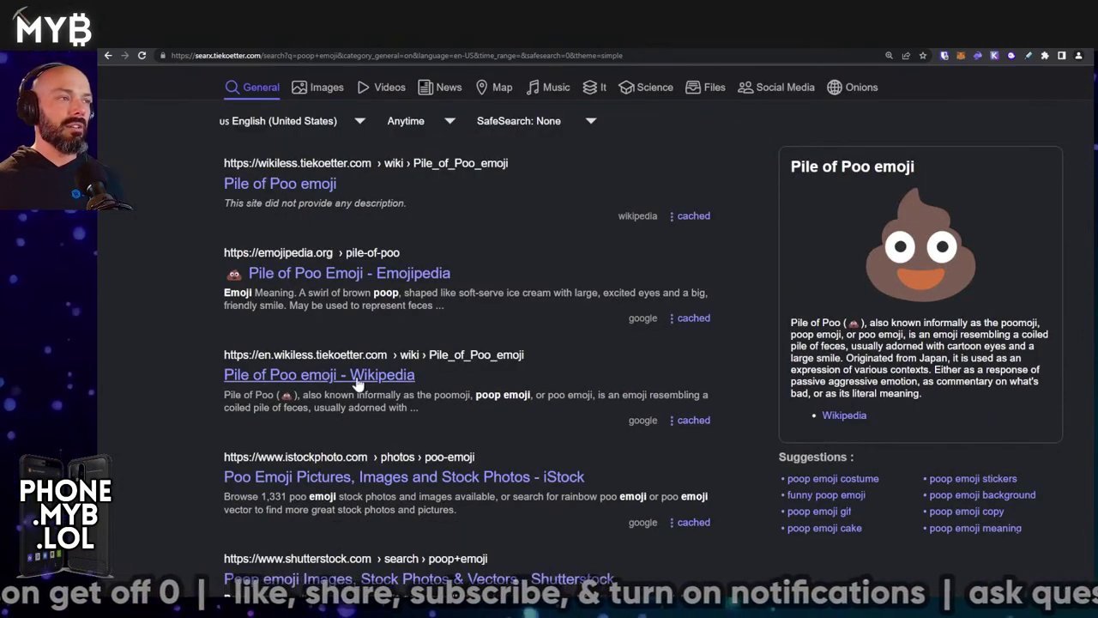
{"action": "scroll", "coordinate": [181, 419], "scroll_direction": "down", "scroll_amount": 3}
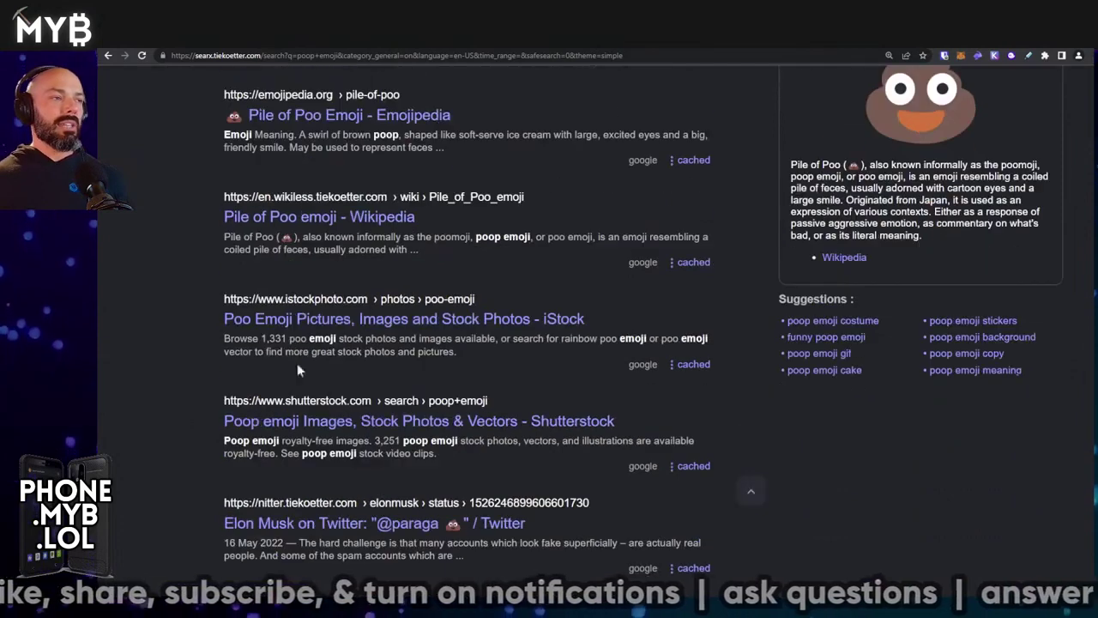
{"action": "scroll", "coordinate": [175, 391], "scroll_direction": "up", "scroll_amount": 4}
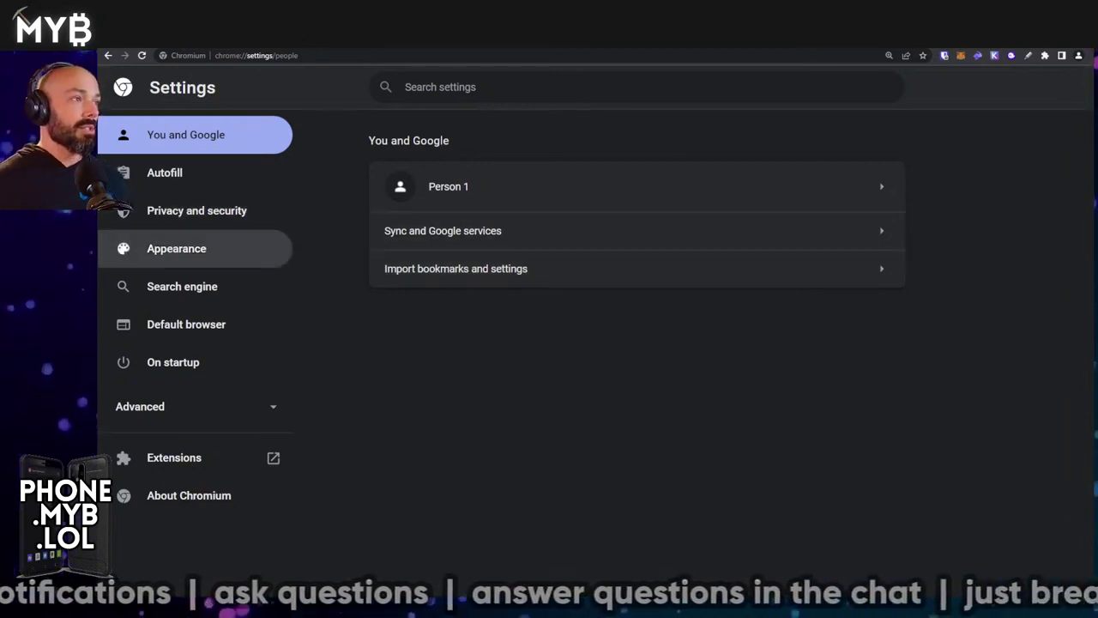
Go to the browser's search engine management and open the Searx site search entry for editing.
{"action": "left_click", "coordinate": [182, 286]}
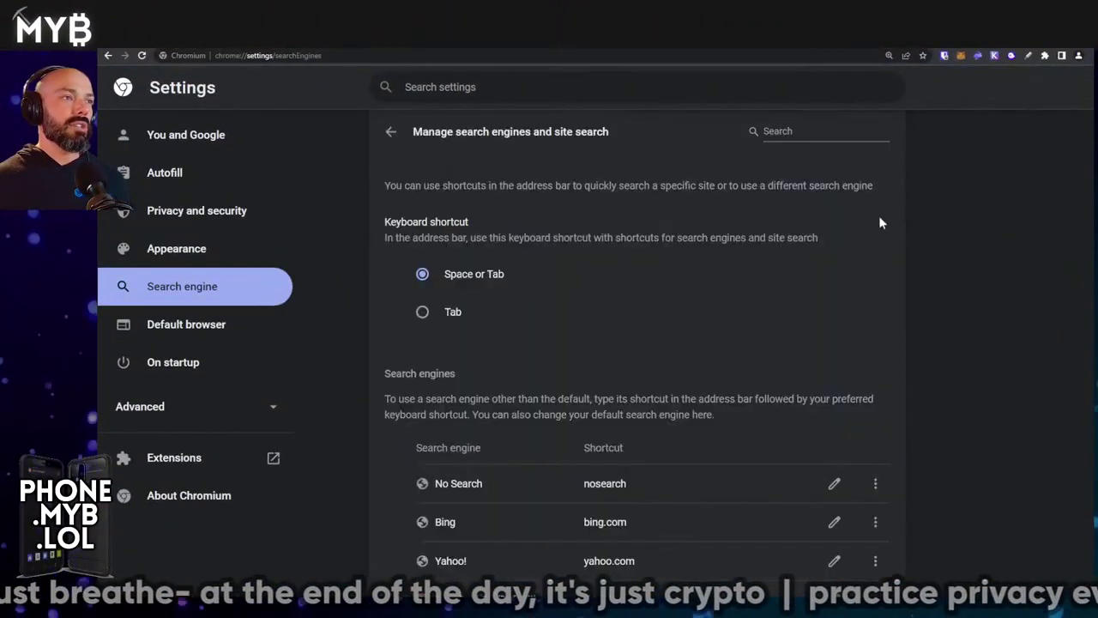
{"action": "scroll", "coordinate": [755, 412], "scroll_direction": "down", "scroll_amount": 5}
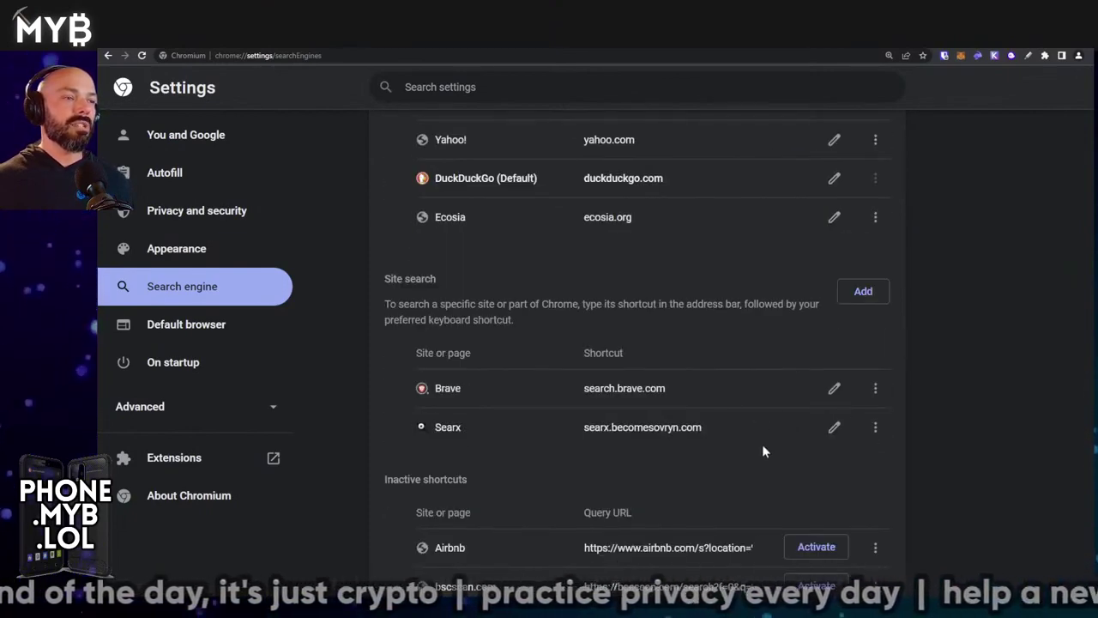
{"action": "scroll", "coordinate": [761, 445], "scroll_direction": "down", "scroll_amount": 2}
{"action": "scroll", "coordinate": [726, 457], "scroll_direction": "up", "scroll_amount": 3}
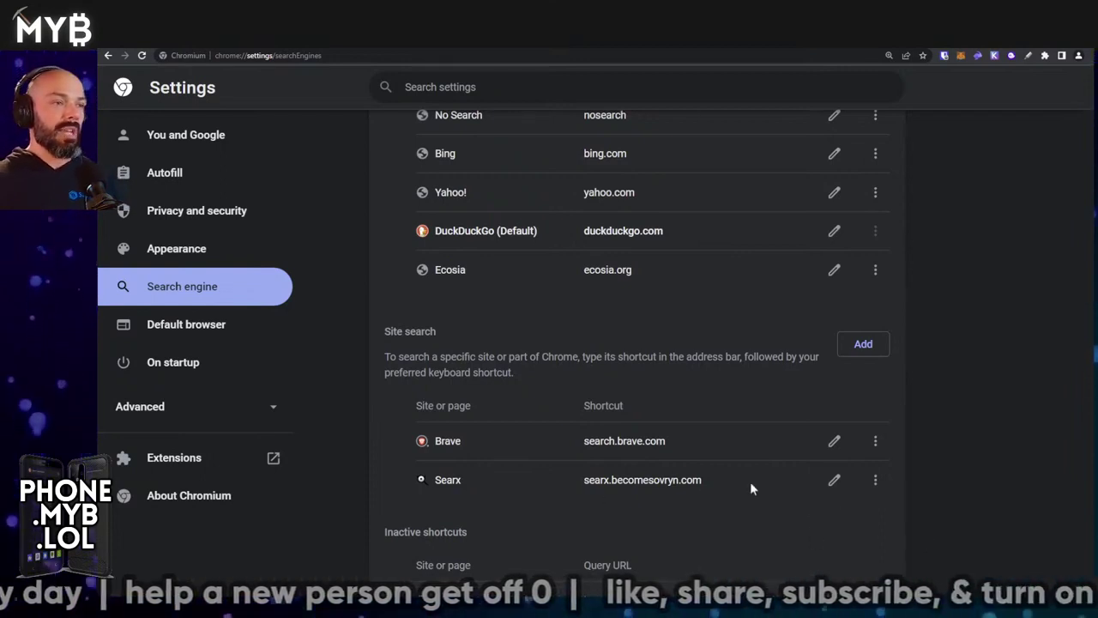
{"action": "left_click", "coordinate": [833, 480]}
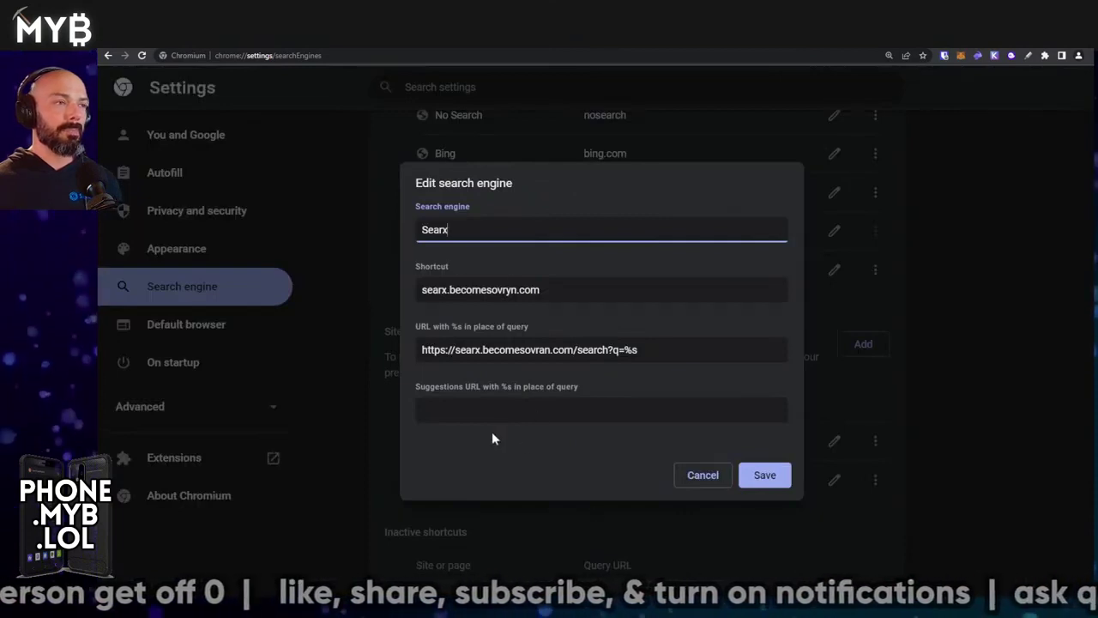
{"action": "left_click", "coordinate": [564, 348]}
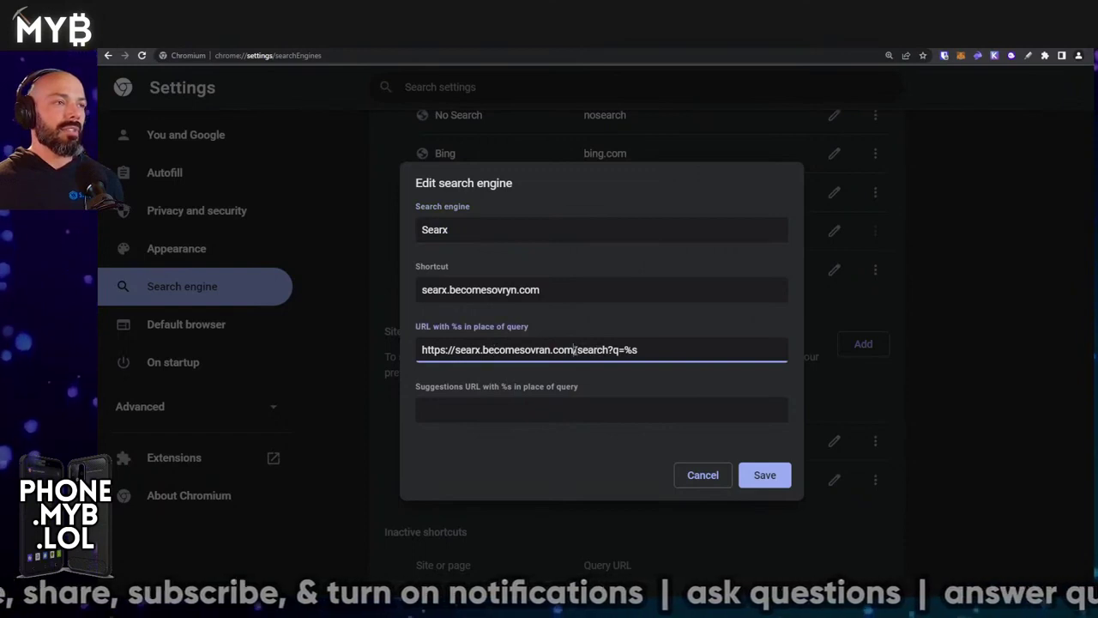
{"action": "left_click_drag", "start_coordinate": [574, 349], "coordinate": [454, 349]}
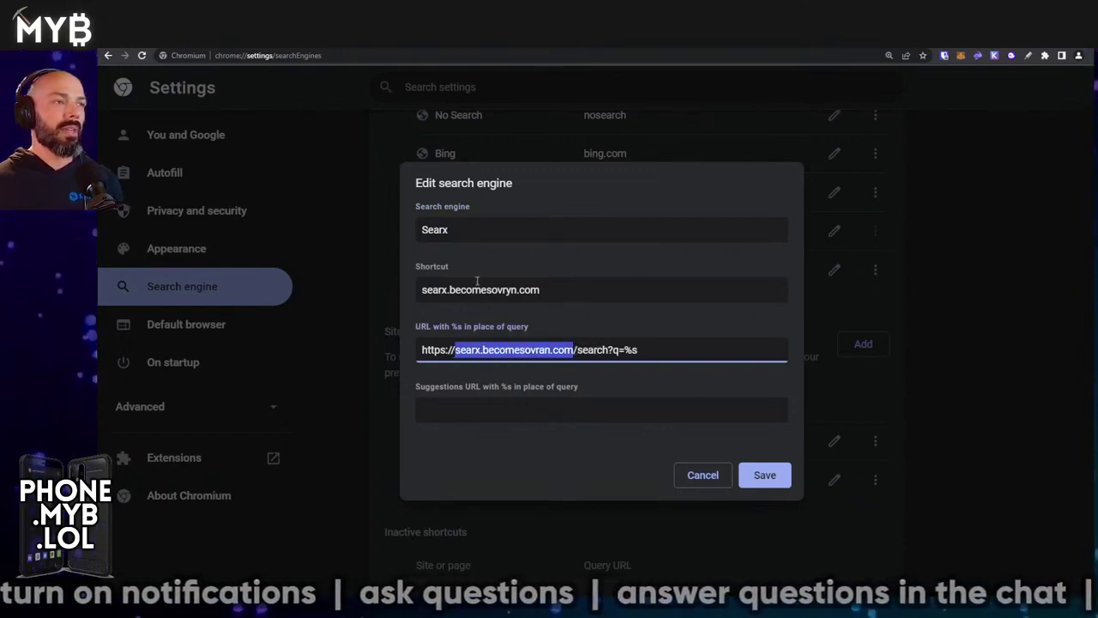
Change the shortcut of the Searx entry to searx.space.
{"action": "left_click_drag", "start_coordinate": [517, 290], "coordinate": [449, 290]}
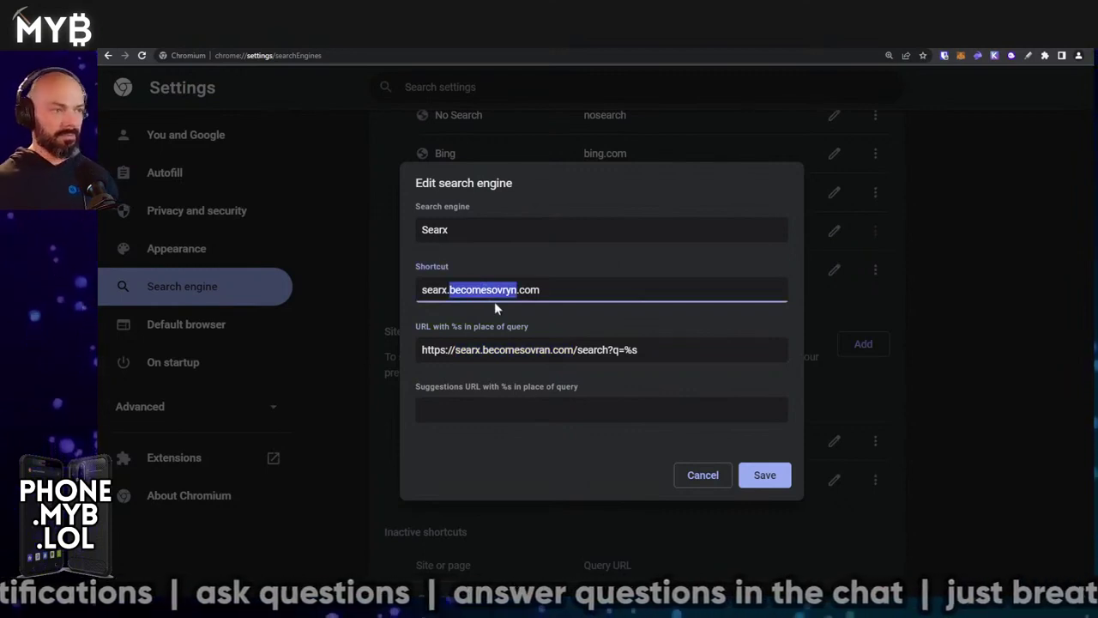
{"action": "key", "text": "Delete"}
{"action": "key", "text": "Delete"}
{"action": "key", "text": "Delete"}
{"action": "key", "text": "Delete"}
{"action": "key", "text": "Delete"}
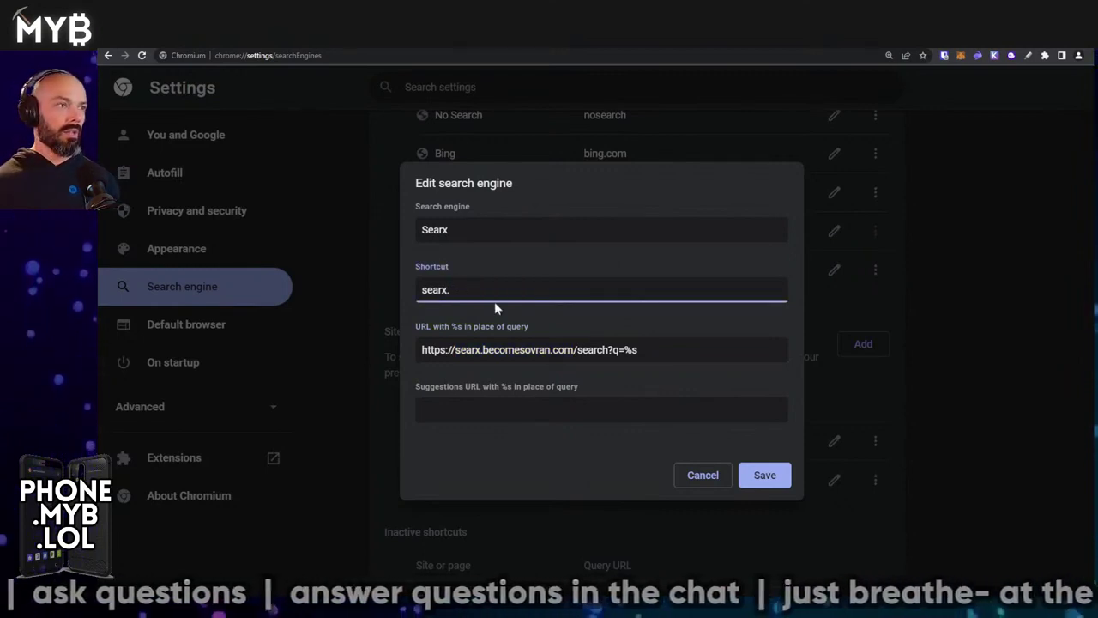
{"action": "type", "text": "space"}
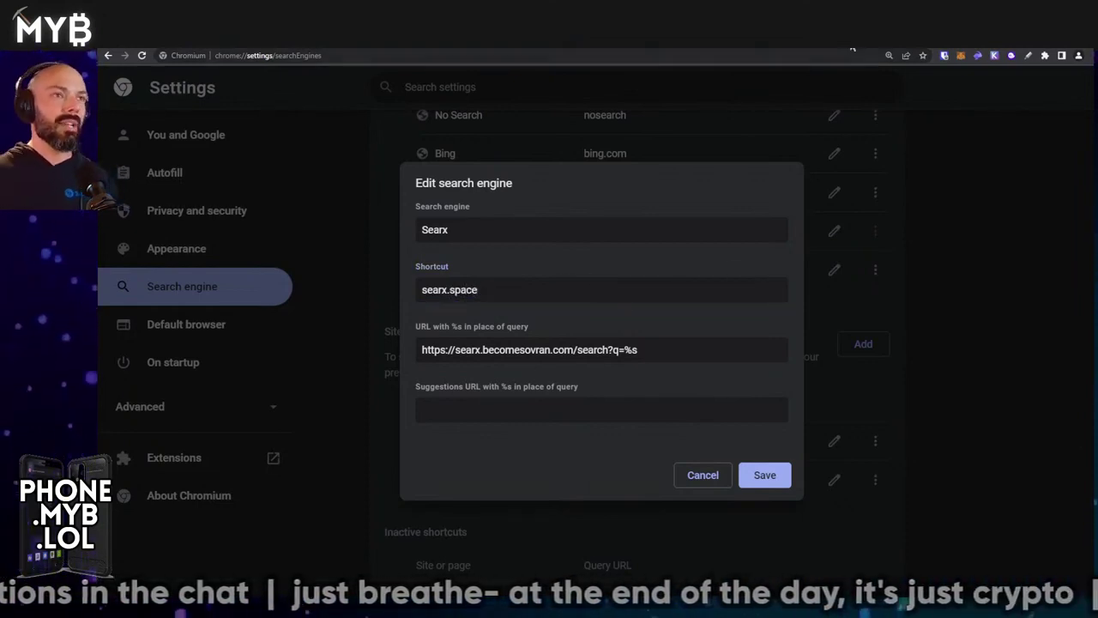
{"action": "left_click", "coordinate": [827, 49]}
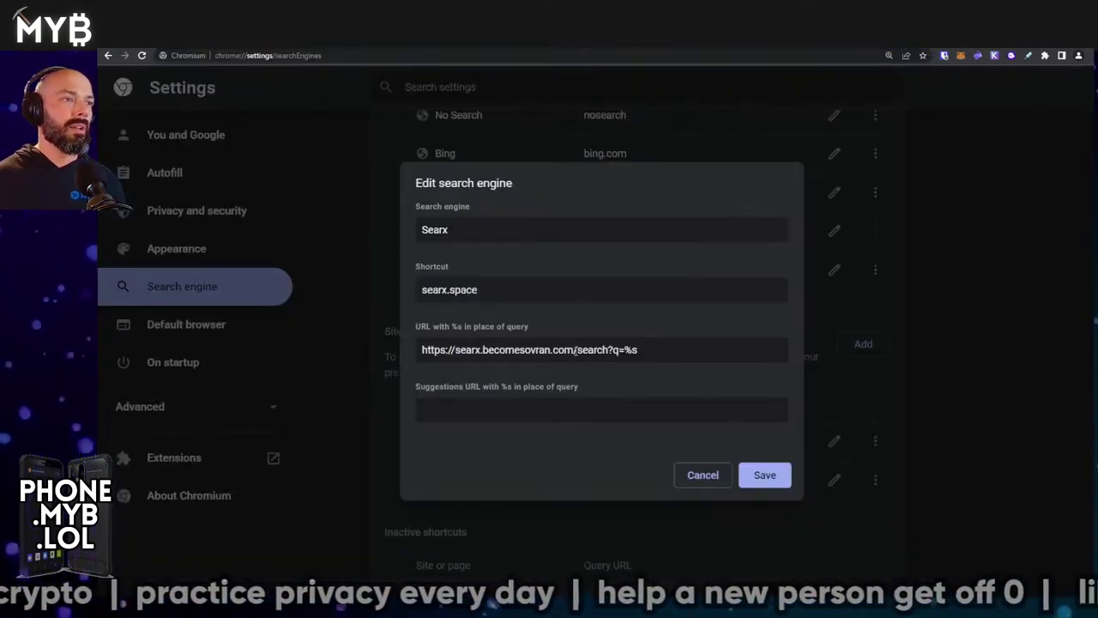
{"action": "left_click_drag", "start_coordinate": [573, 349], "coordinate": [405, 352]}
{"action": "type", "text": "https://searx.tiekoetter.com/"}
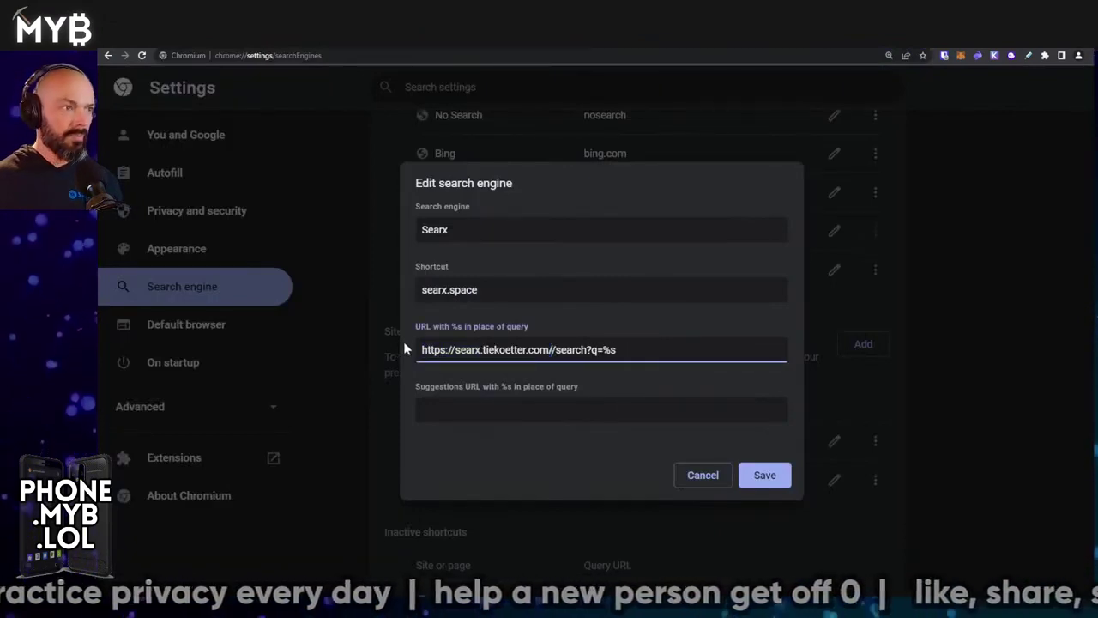
{"action": "key", "text": "BackSpace"}
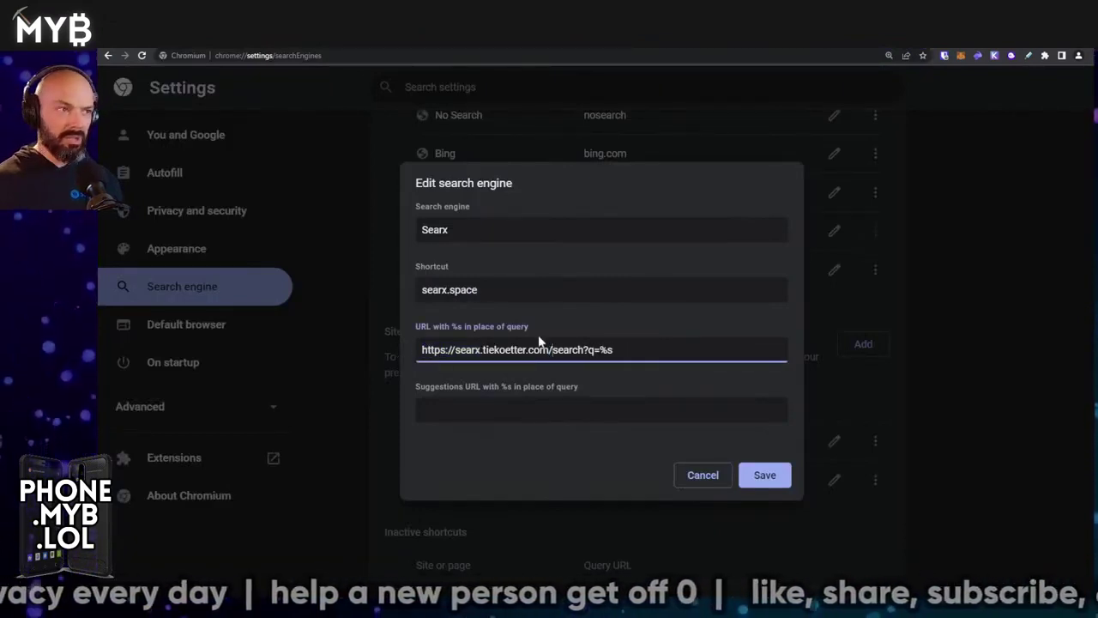
Set the Searx entry's shortcut to searx.tiekoetter.com/ and save the search engine.
{"action": "double_click", "coordinate": [444, 292]}
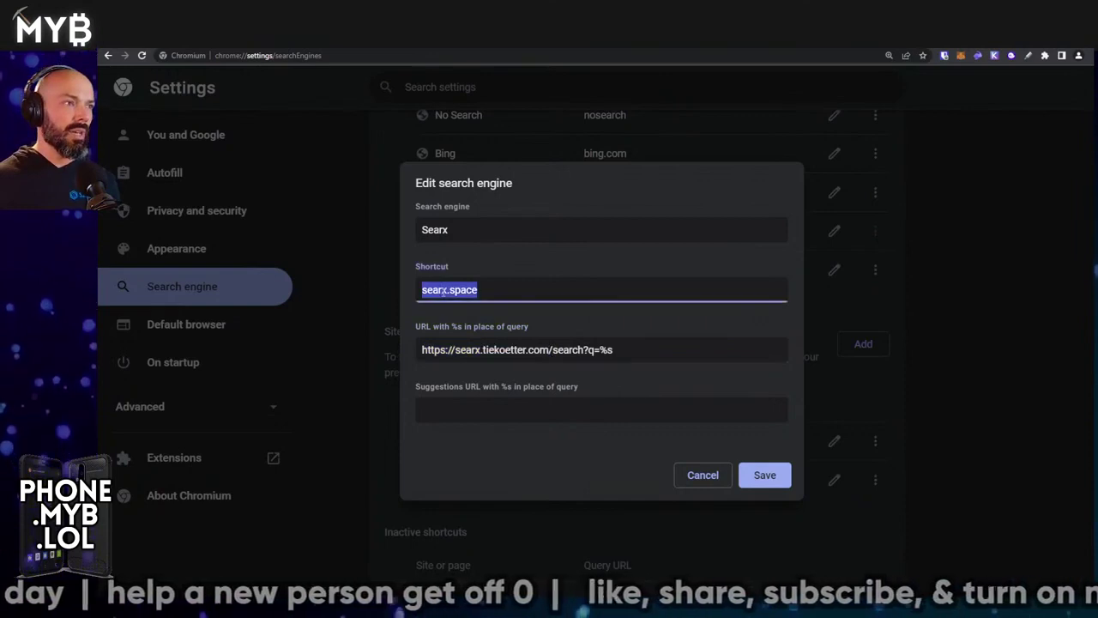
{"action": "type", "text": "https://searx.tiekoetter.com/"}
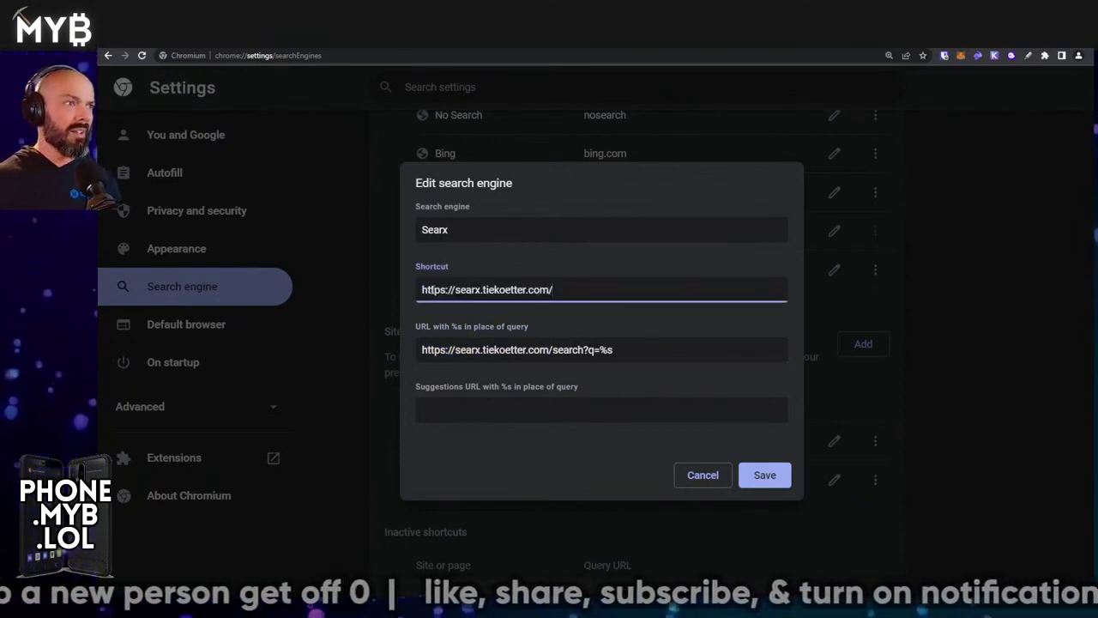
{"action": "left_click_drag", "start_coordinate": [449, 290], "coordinate": [421, 290]}
{"action": "key", "text": "BackSpace"}
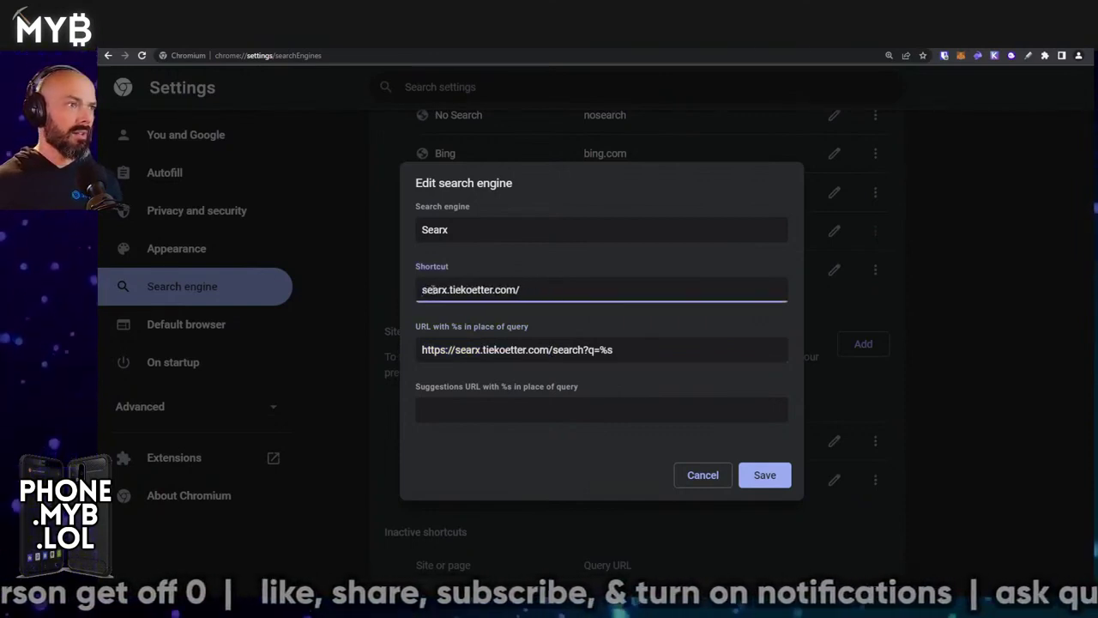
{"action": "key", "text": "Delete"}
{"action": "key", "text": "Delete"}
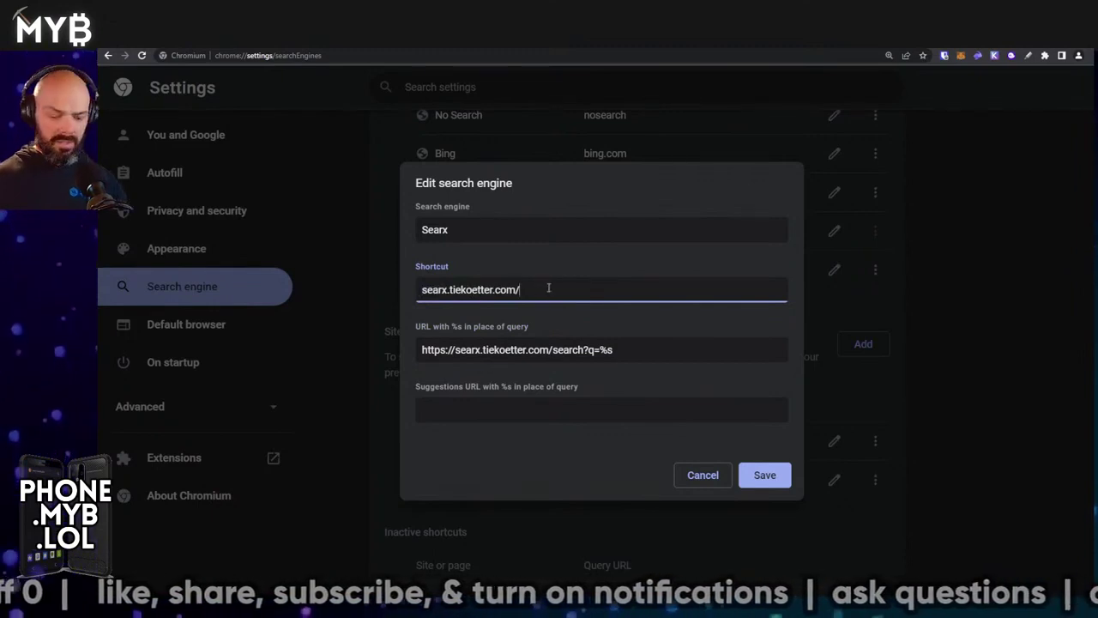
{"action": "left_click", "coordinate": [547, 290]}
{"action": "key", "text": "BackSpace"}
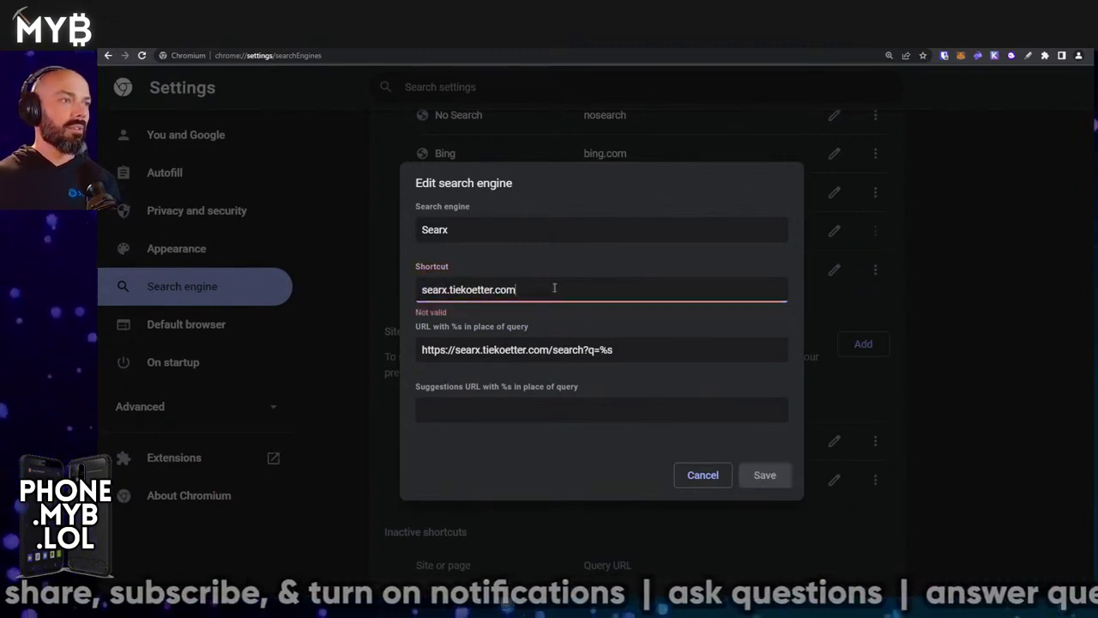
{"action": "type", "text": "/"}
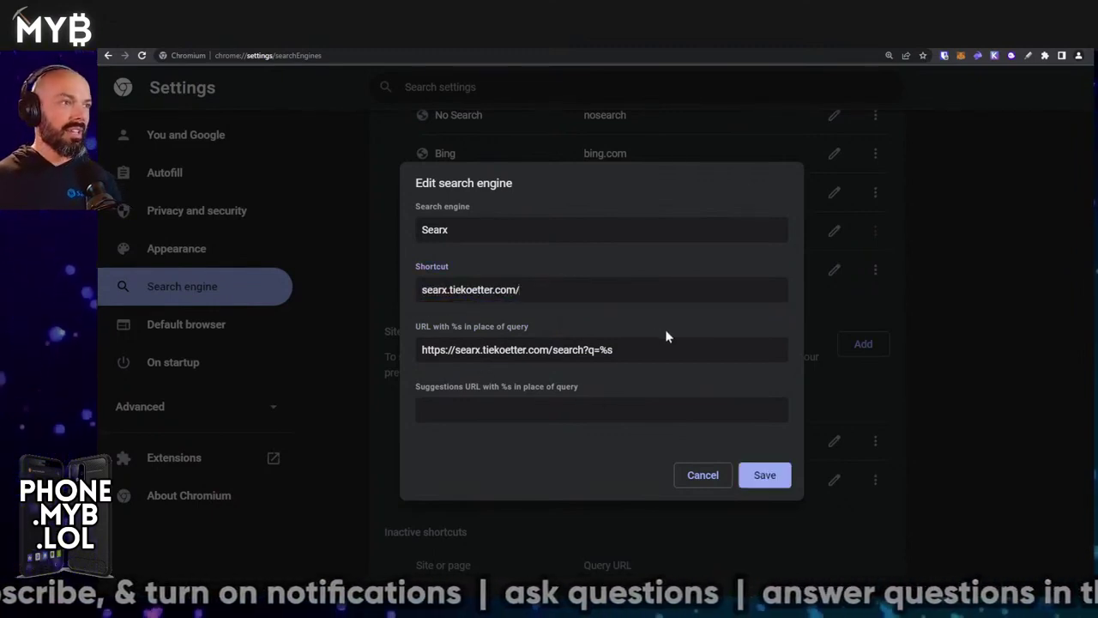
{"action": "left_click", "coordinate": [764, 486]}
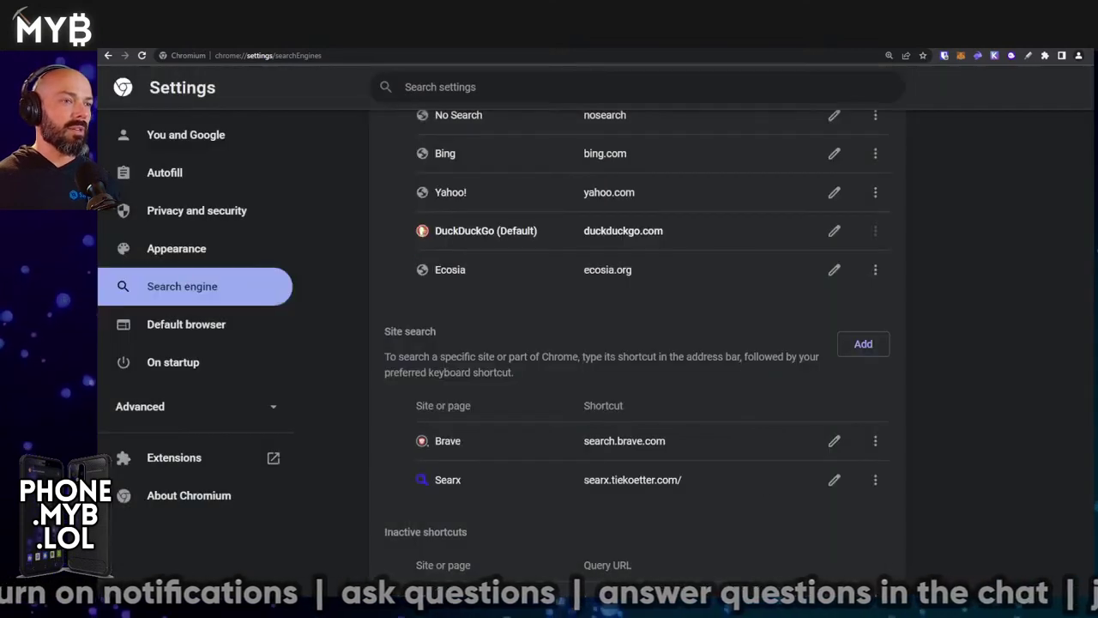
Make the Searx site search entry the browser's default search engine.
{"action": "scroll", "coordinate": [738, 513], "scroll_direction": "up", "scroll_amount": 1}
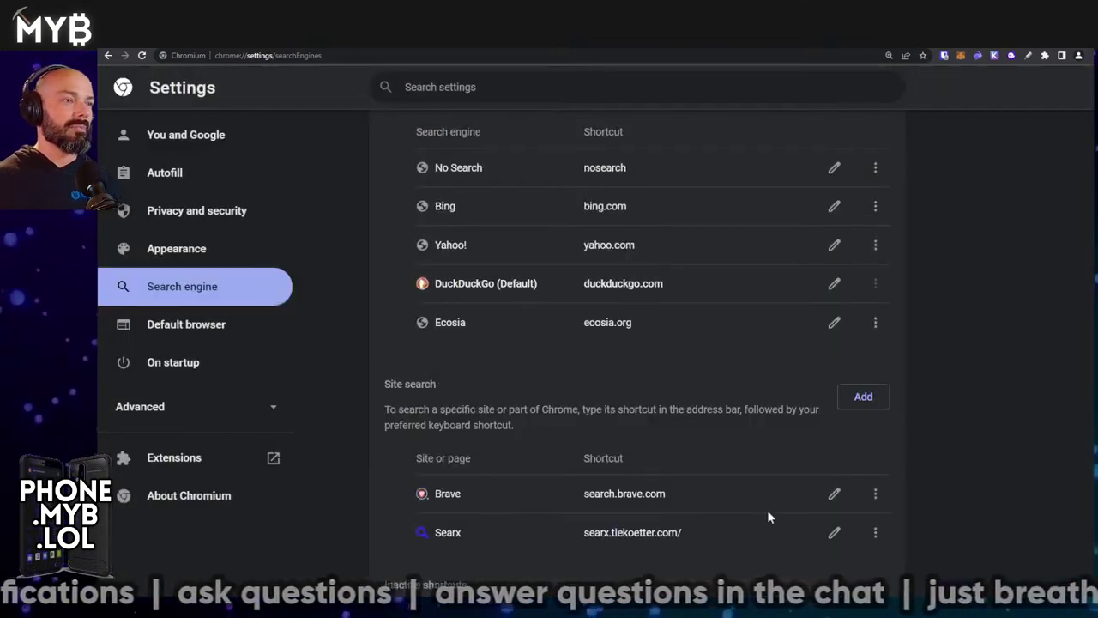
{"action": "scroll", "coordinate": [824, 498], "scroll_direction": "down", "scroll_amount": 1}
{"action": "scroll", "coordinate": [875, 483], "scroll_direction": "down", "scroll_amount": 1}
{"action": "left_click", "coordinate": [875, 428]}
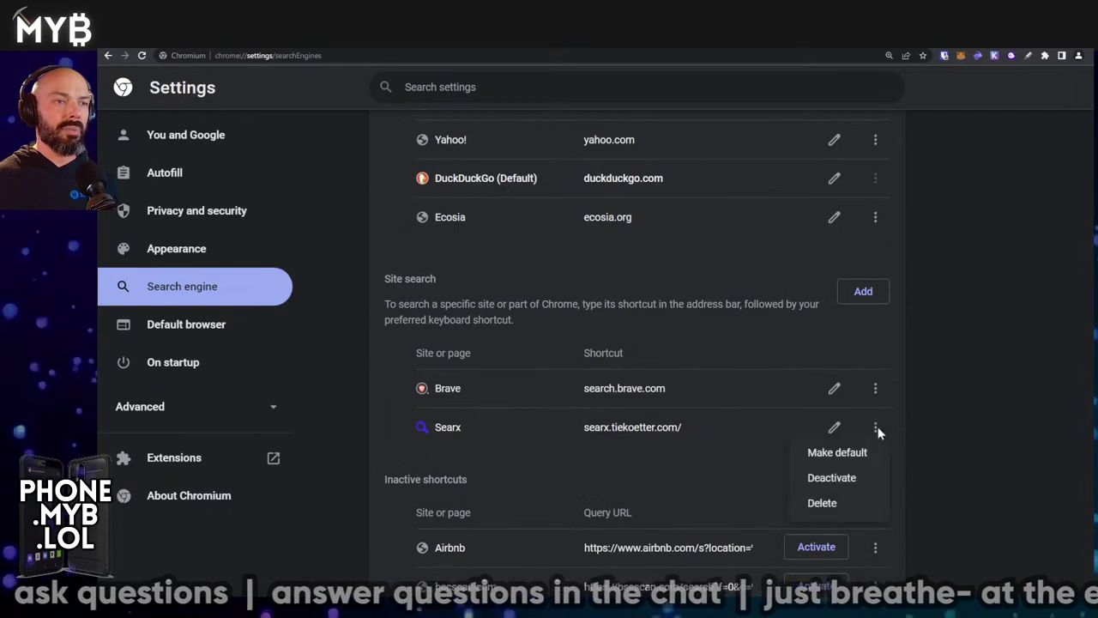
{"action": "left_click", "coordinate": [846, 454]}
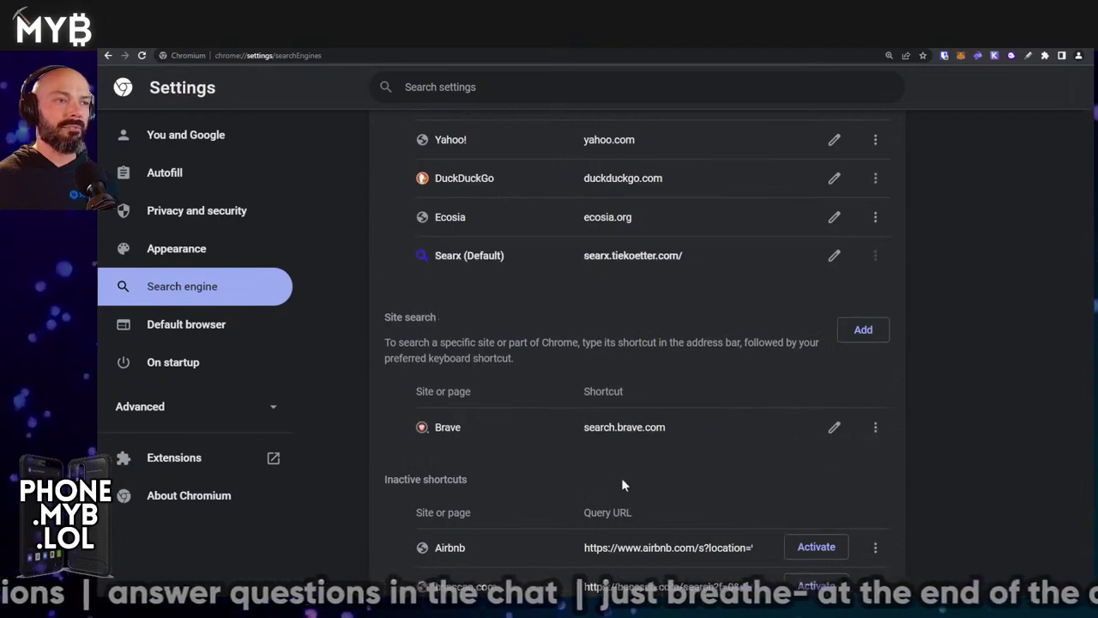
{"action": "scroll", "coordinate": [892, 420], "scroll_direction": "up", "scroll_amount": 4}
{"action": "scroll", "coordinate": [886, 424], "scroll_direction": "up", "scroll_amount": 1}
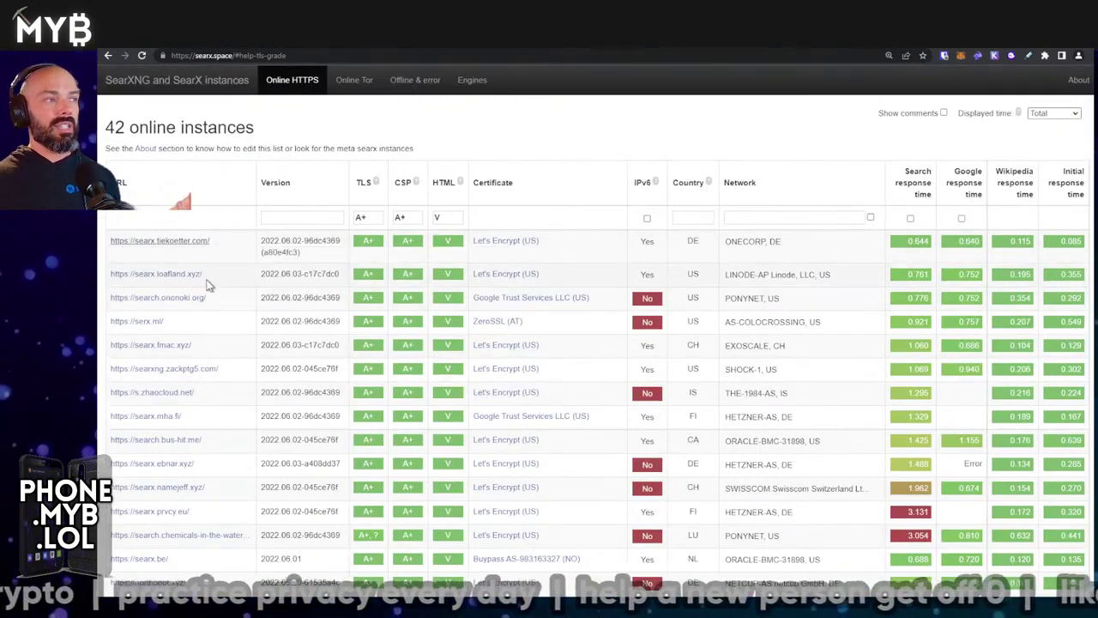
Review the searx.space instance list and highlight the instance address in the diagrams.net note on the search engine settings.
{"action": "mouse_move", "coordinate": [749, 323]}
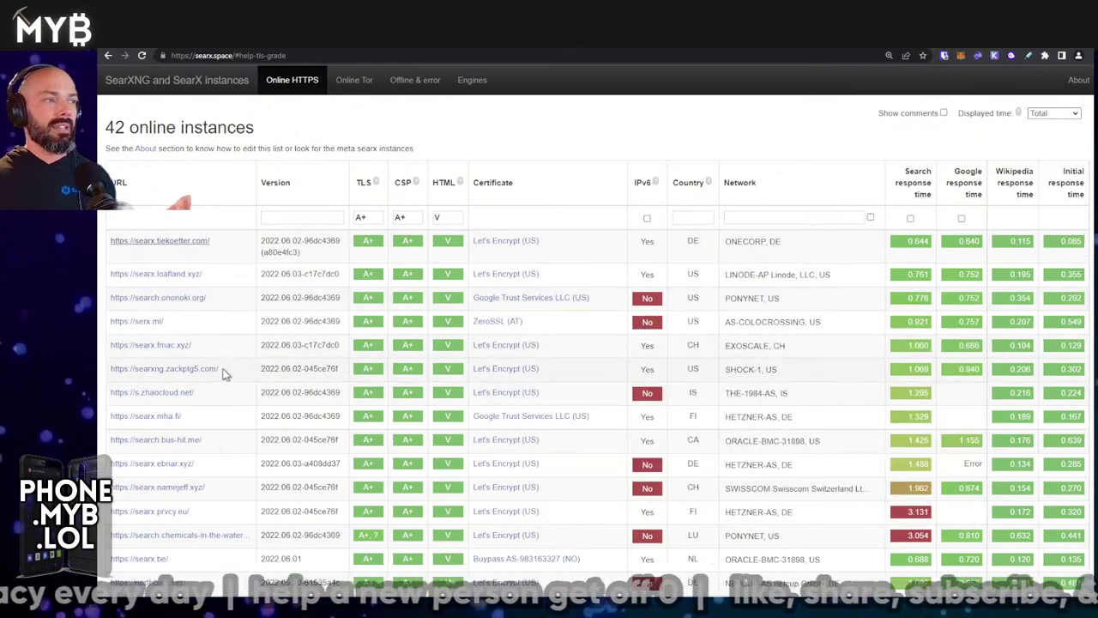
{"action": "left_click_drag", "start_coordinate": [219, 369], "coordinate": [117, 381]}
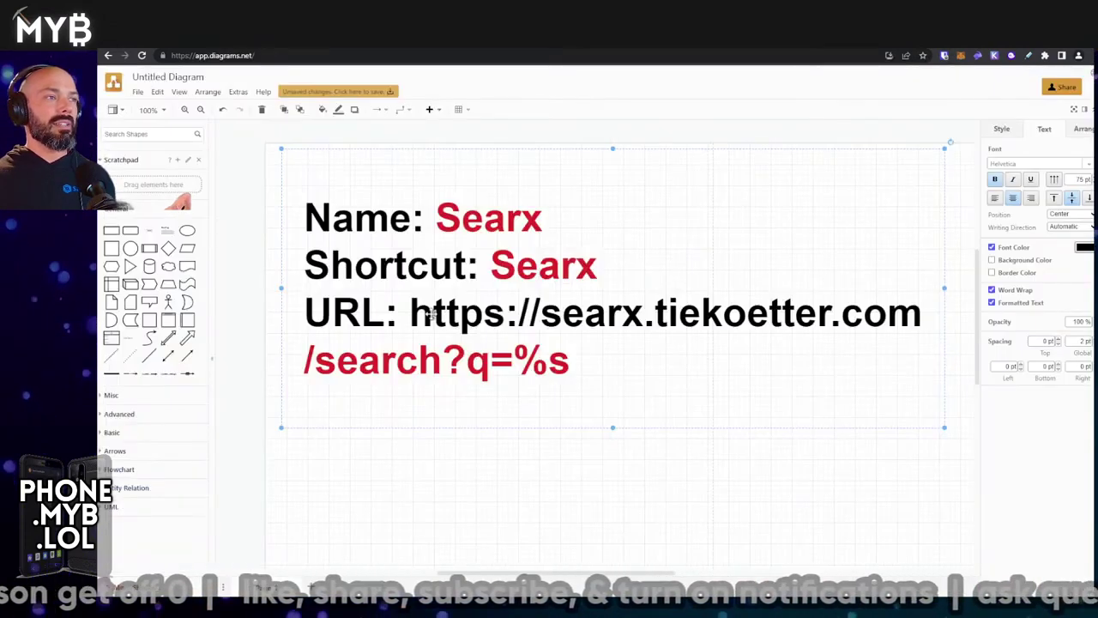
{"action": "double_click", "coordinate": [432, 314]}
{"action": "left_click_drag", "start_coordinate": [410, 314], "coordinate": [913, 311]}
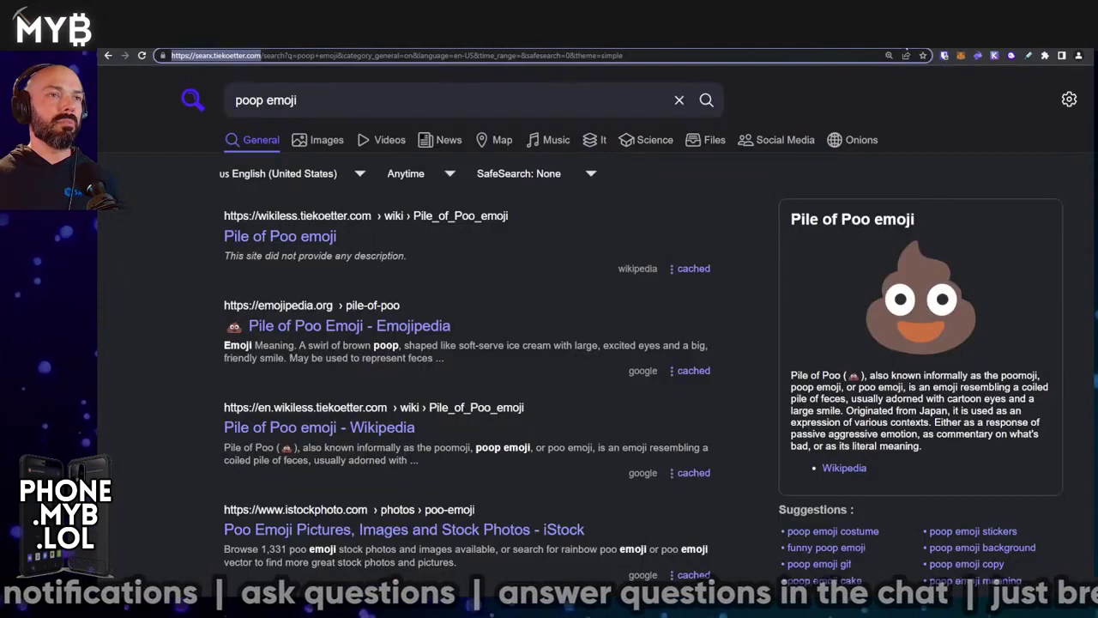
Return to the browser's search engine settings and run an address-bar search for "poop emoji" to test the default engine.
{"action": "left_click", "coordinate": [891, 54]}
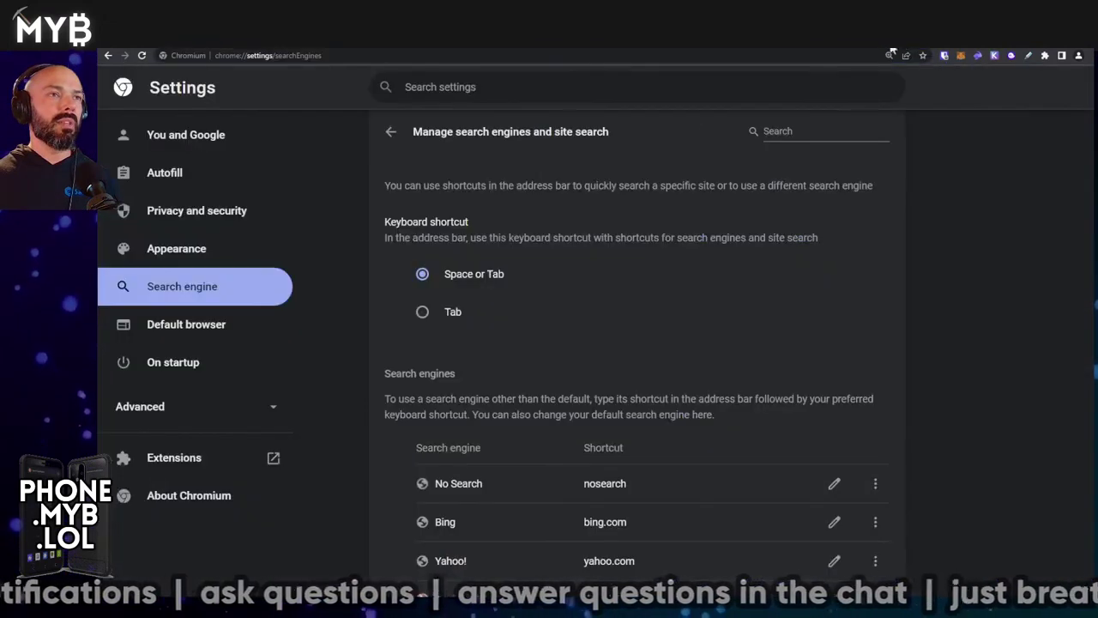
{"action": "left_click", "coordinate": [576, 60]}
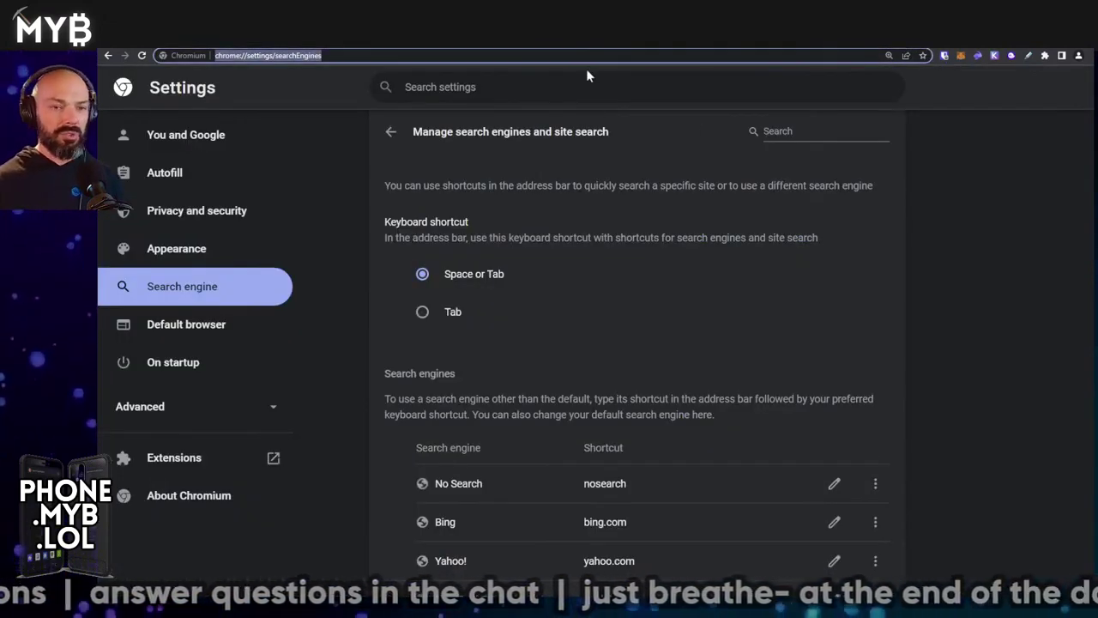
{"action": "type", "text": "poop"}
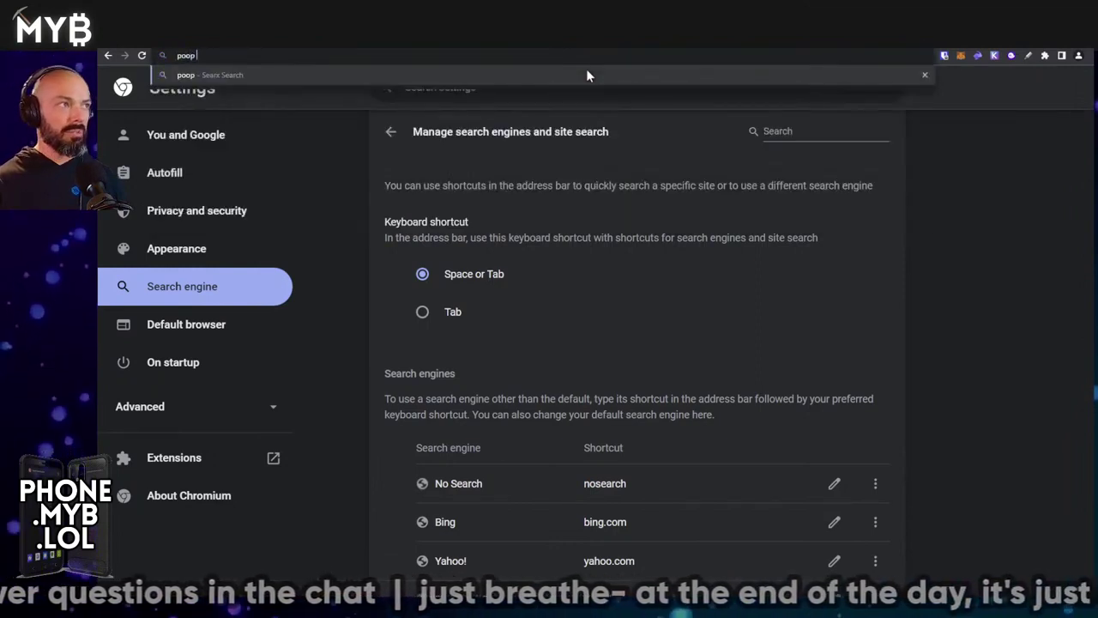
{"action": "type", "text": " emoji"}
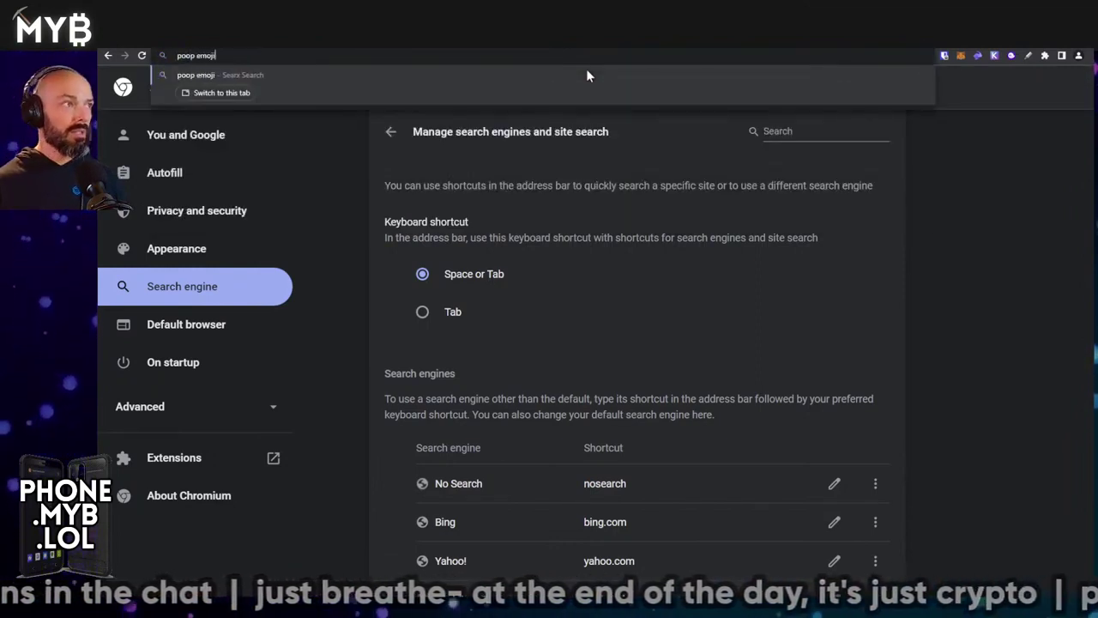
{"action": "key", "text": "Return"}
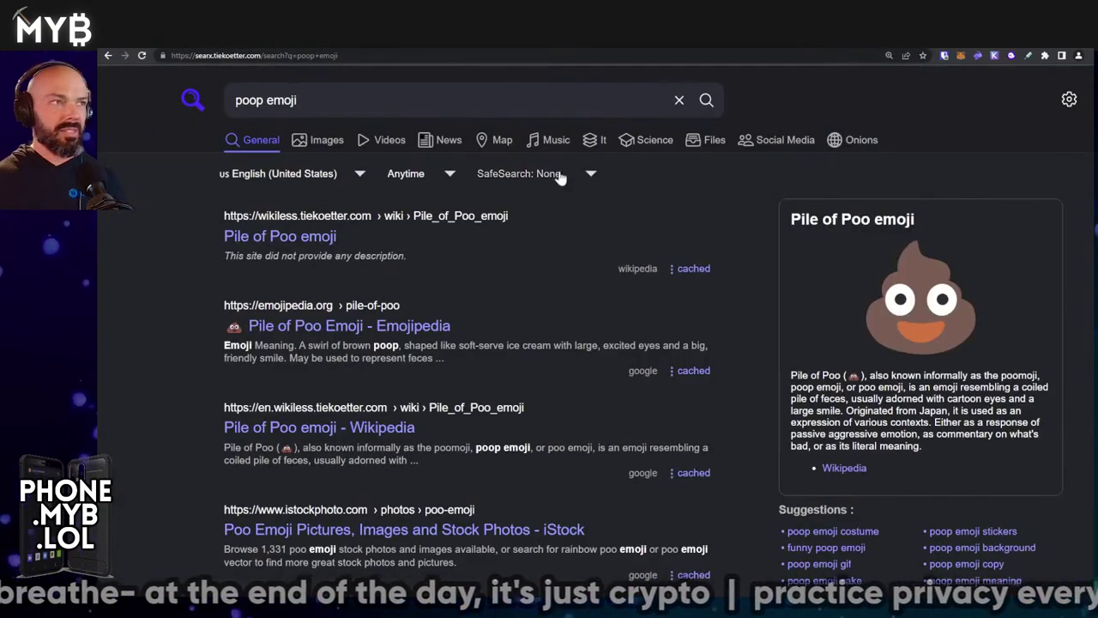
Run another address-bar search with the default engine, for "milk".
{"action": "left_click", "coordinate": [502, 56]}
{"action": "type", "text": "milk"}
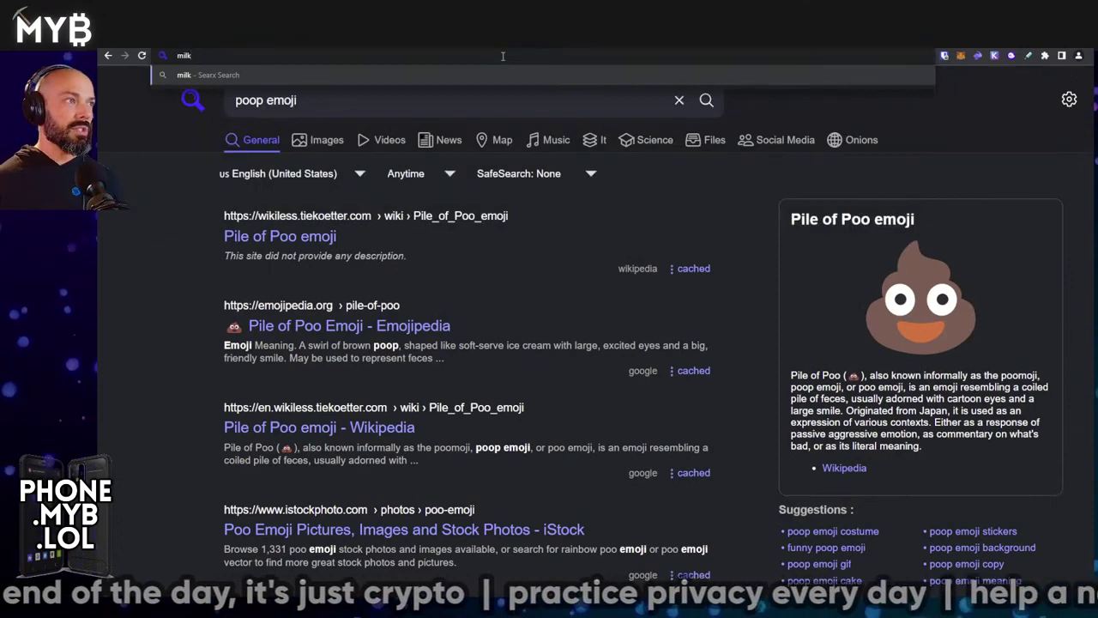
{"action": "key", "text": "Return"}
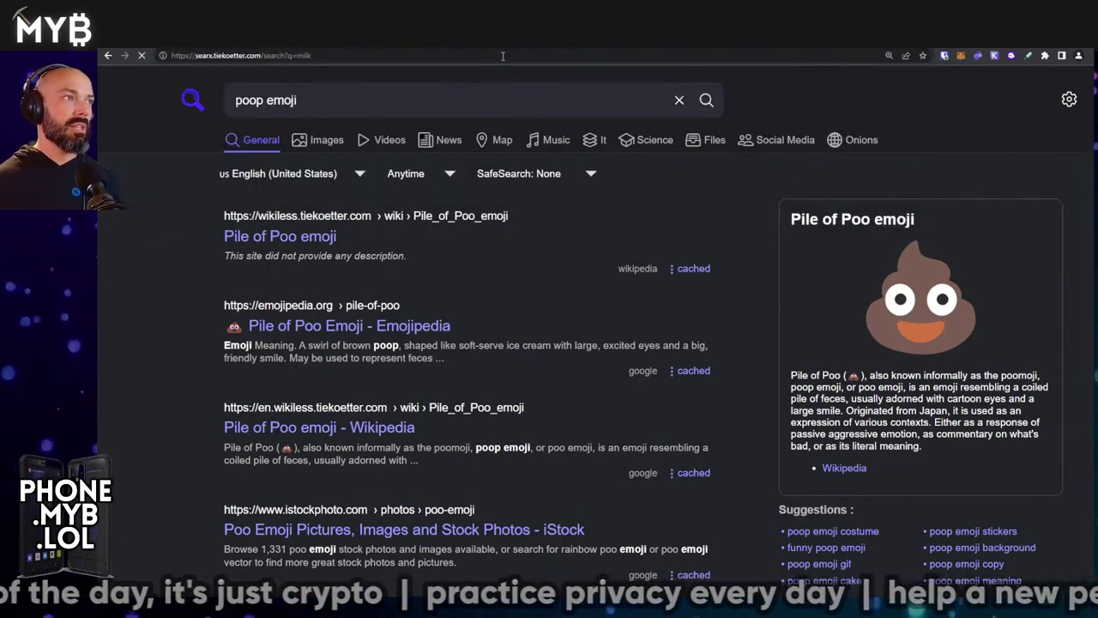